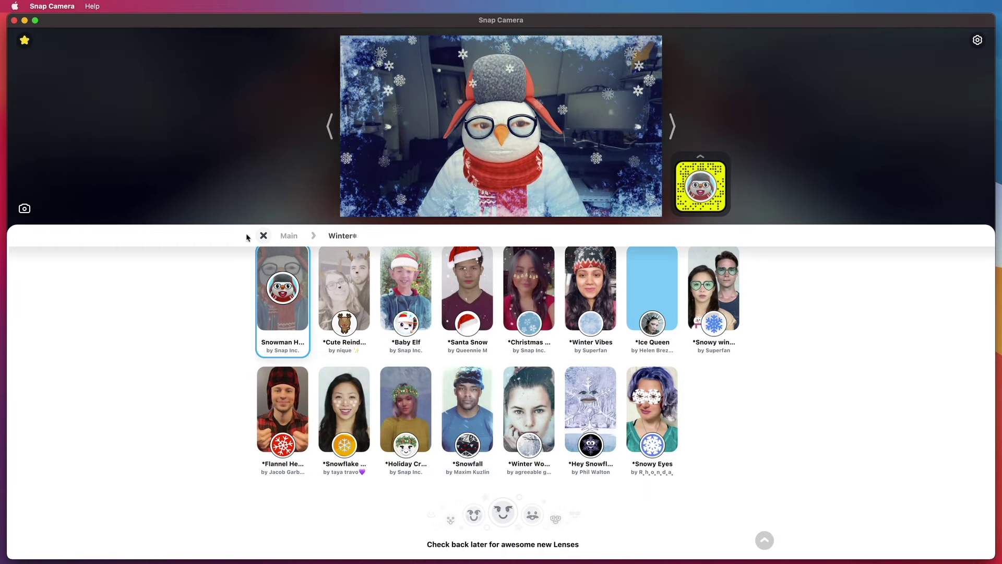
# - Close the Winter category with the snowman lens still applied and scroll to Top Community Lenses
pyautogui.click(263, 235)
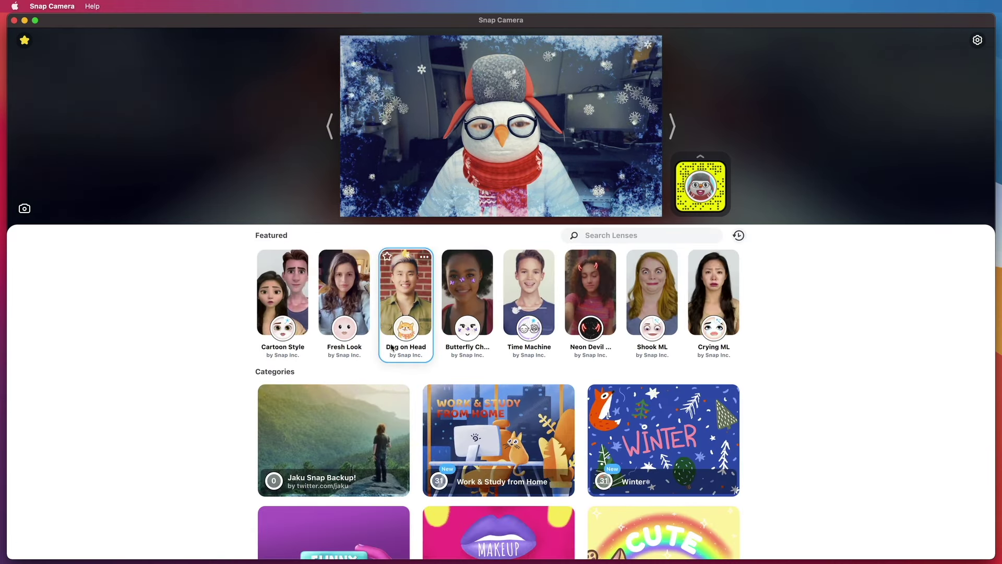
pyautogui.scroll(-10, 393, 347)
pyautogui.scroll(-2, 393, 347)
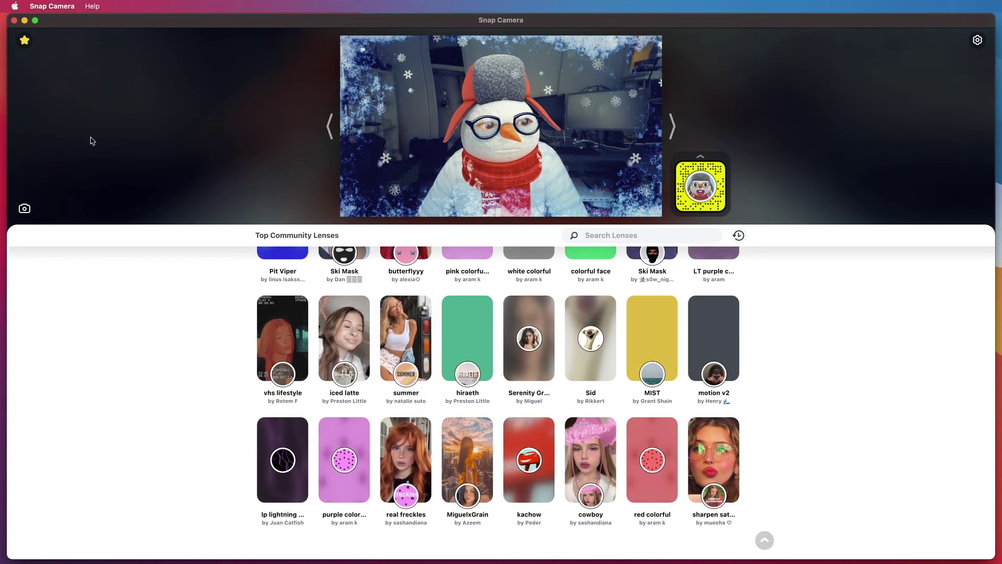
# - Quit and relaunch Snap Camera, then open its Preferences Help Page in Firefox
pyautogui.click(54, 10)
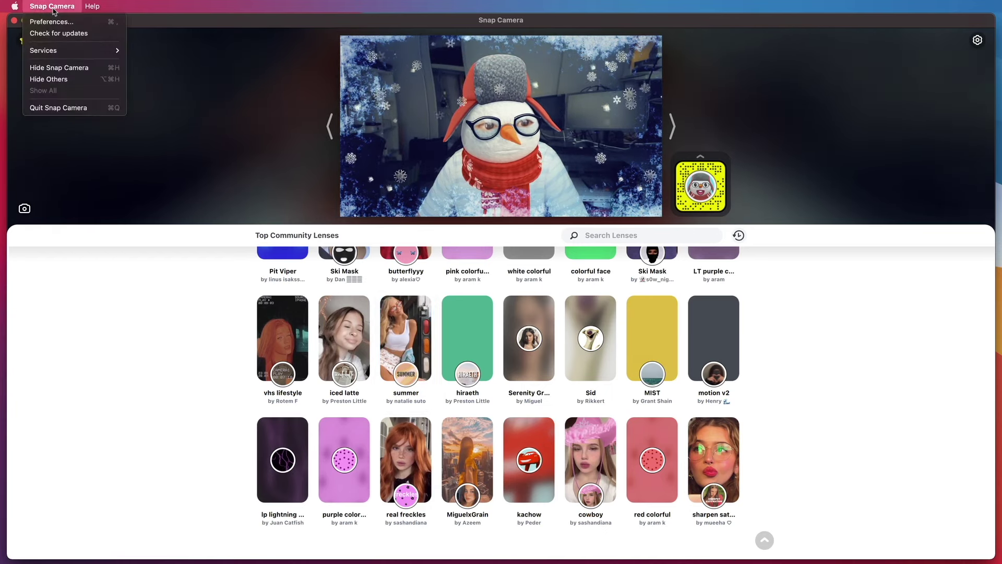
pyautogui.click(65, 107)
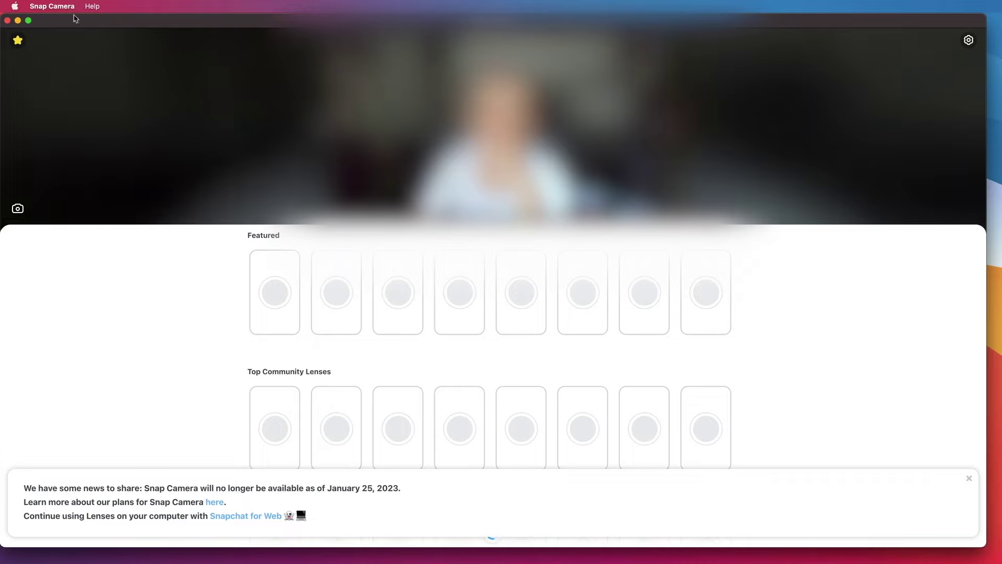
pyautogui.click(62, 12)
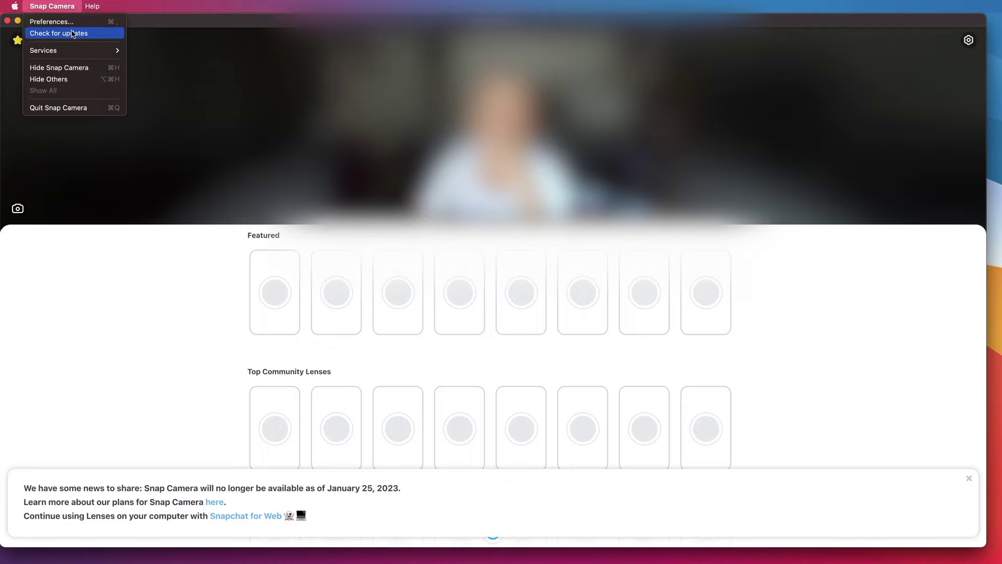
pyautogui.click(72, 22)
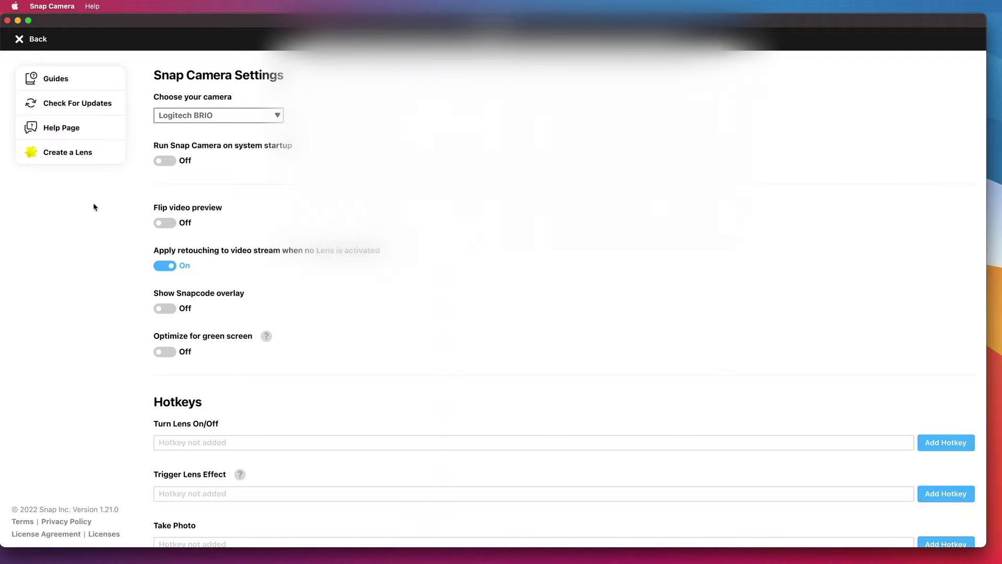
pyautogui.click(21, 40)
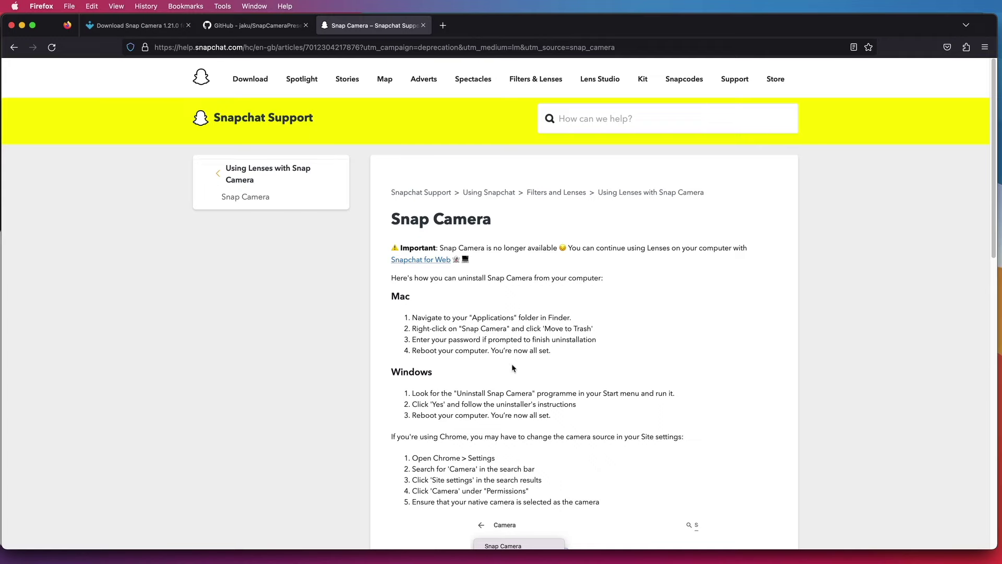
# - Review the Snap Camera article's heading and four Mac uninstall steps, then switch to TextEdit
pyautogui.scroll(-1, 512, 367)
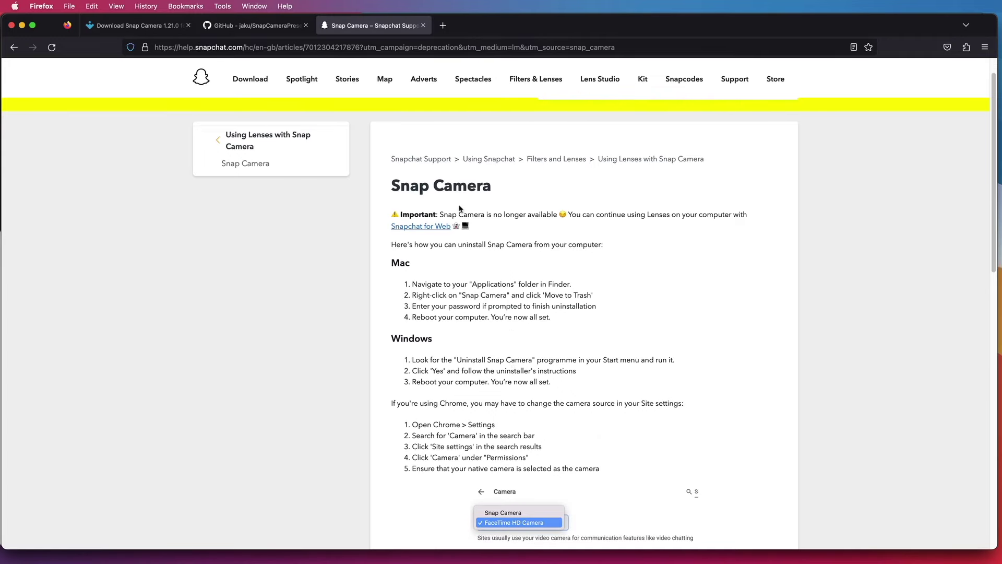
pyautogui.tripleClick(424, 186)
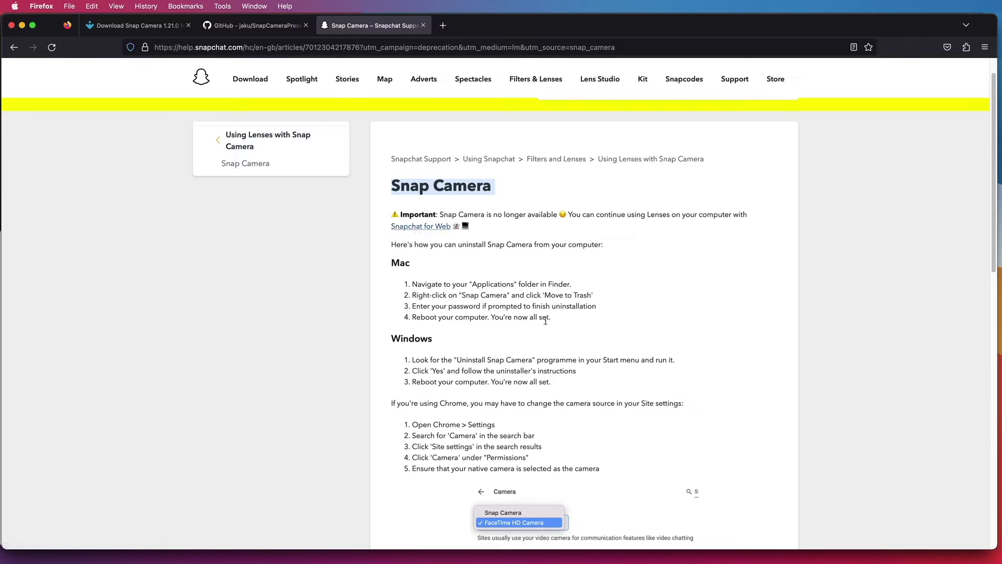
pyautogui.moveTo(557, 321); pyautogui.dragTo(398, 281)
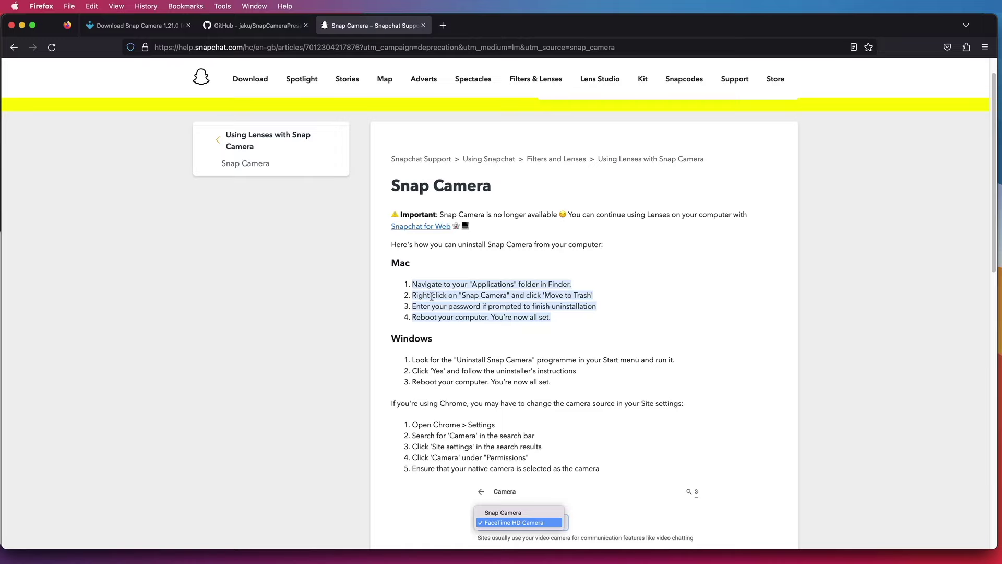
pyautogui.click(454, 307)
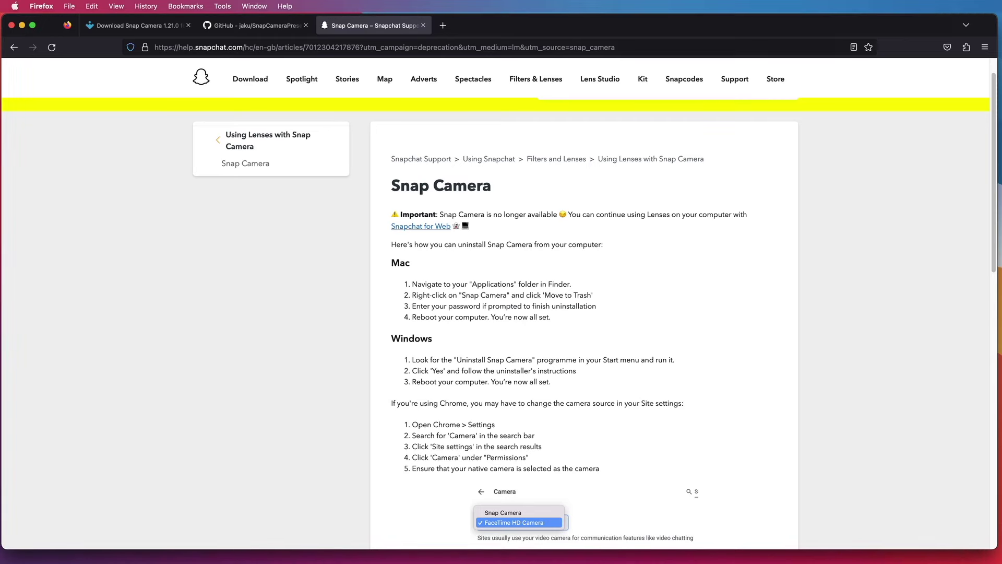
pyautogui.press('super+Tab')
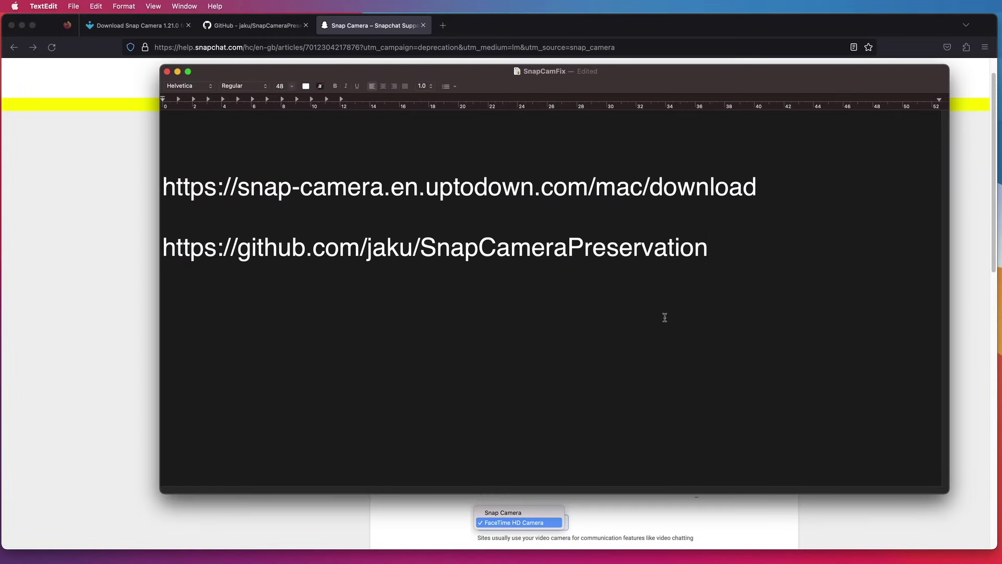
# - Highlight the uptodown download link in SnapCamFix and view its Snap Camera download page
pyautogui.moveTo(763, 186); pyautogui.dragTo(164, 176)
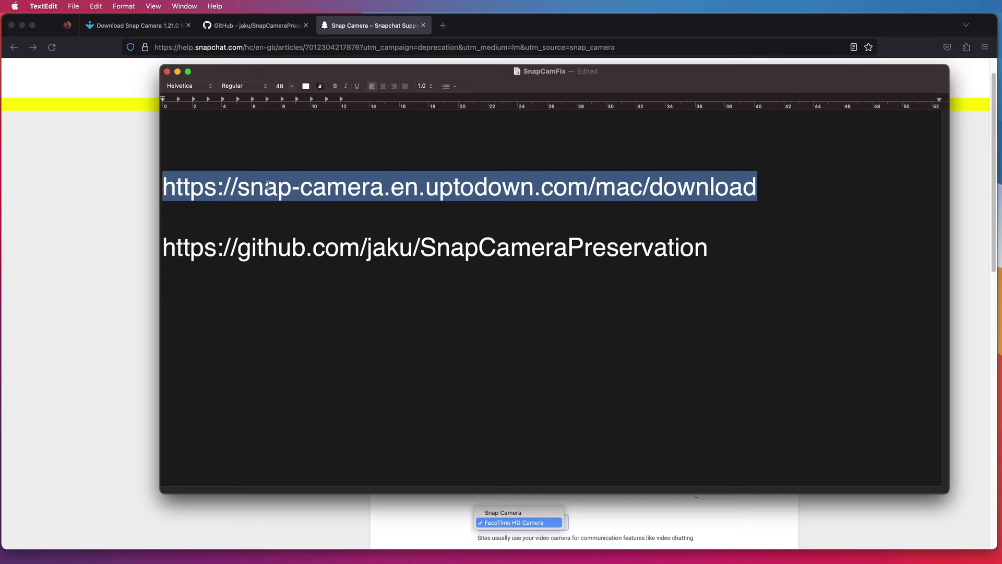
pyautogui.click(147, 27)
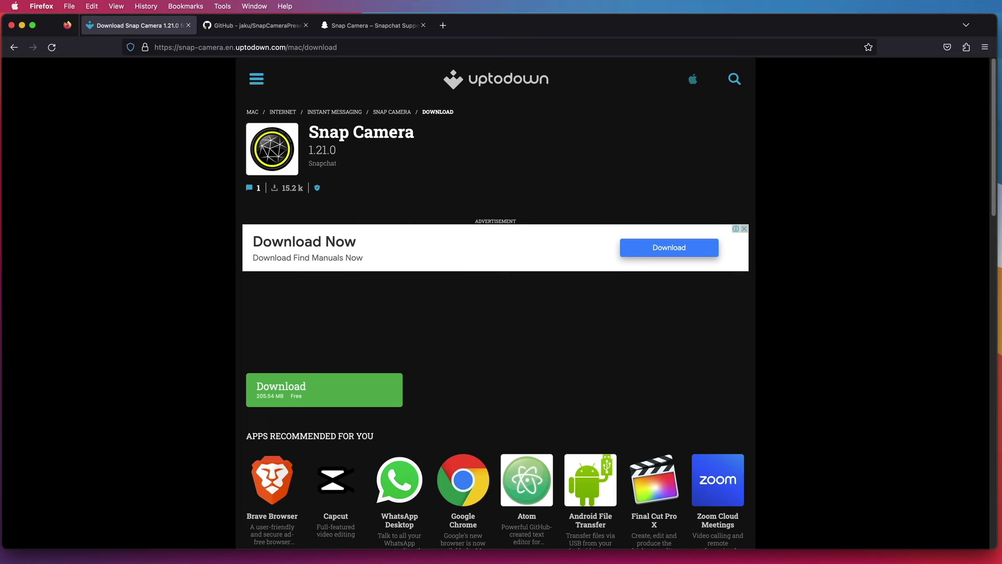
pyautogui.press('super+Tab')
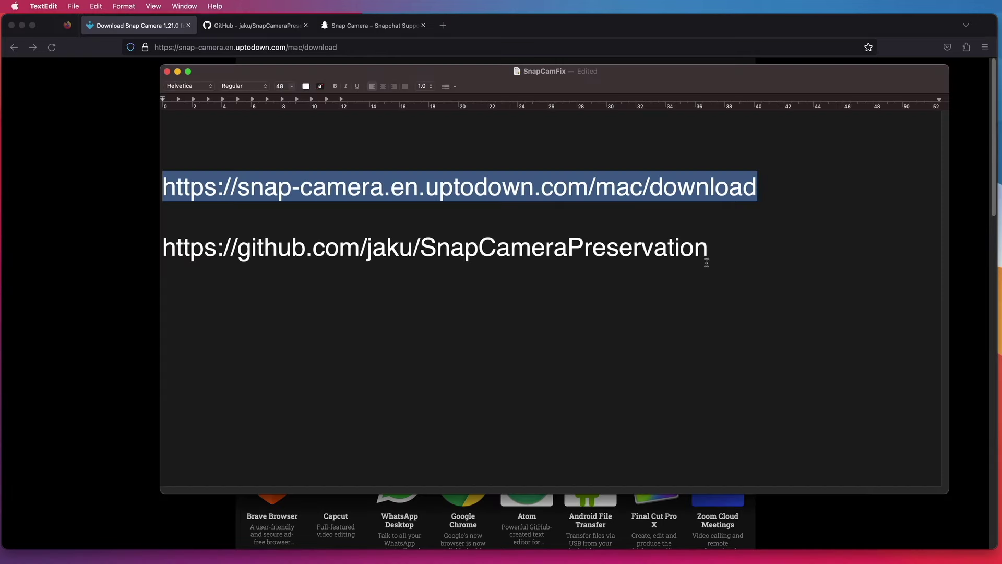
# - Highlight the SnapCameraPreservation GitHub link and view that repository's README in Firefox
pyautogui.click(708, 251)
pyautogui.moveTo(713, 251); pyautogui.dragTo(167, 233)
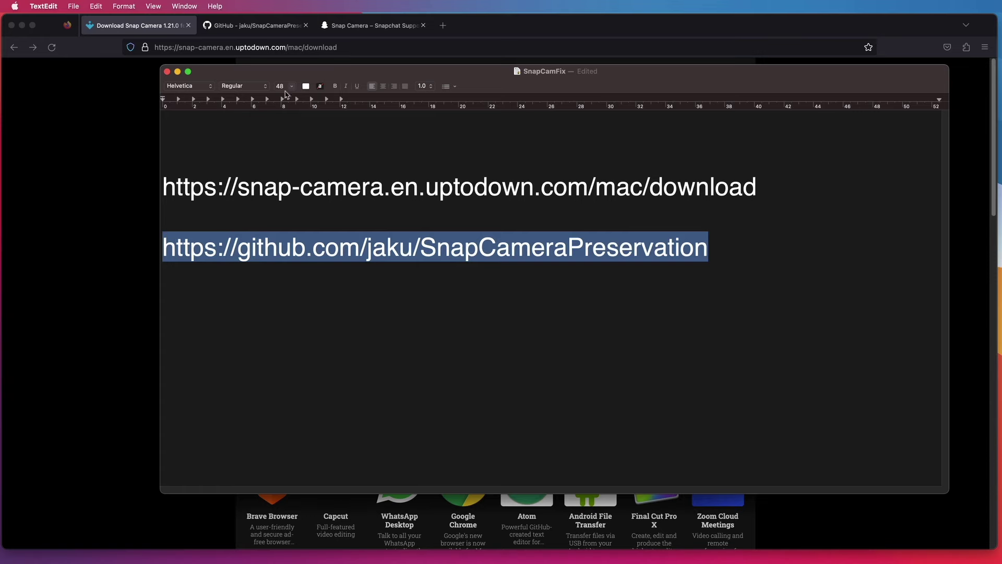
pyautogui.click(279, 30)
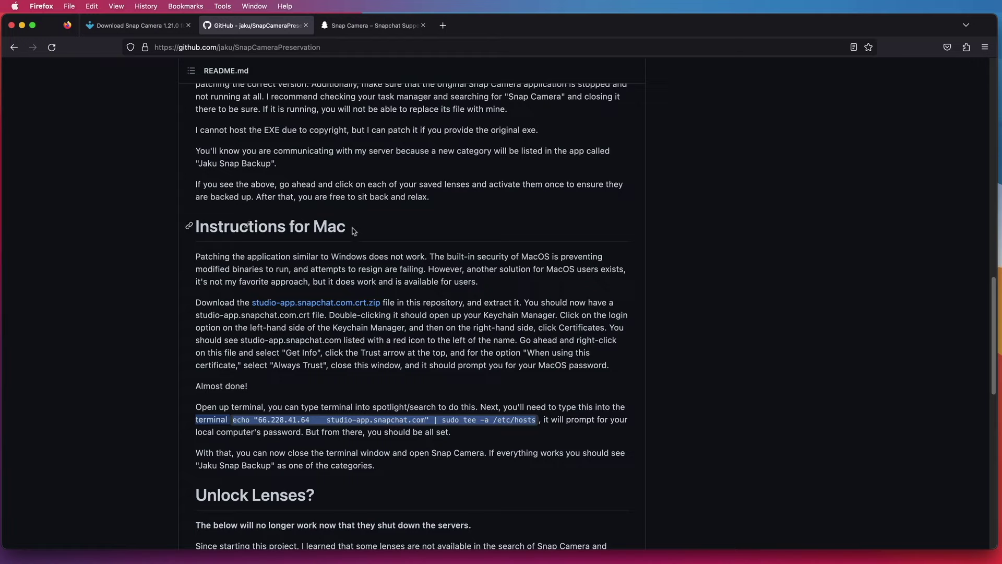
# - Highlight the README's Instructions for Mac heading and its two instruction paragraphs
pyautogui.moveTo(355, 231); pyautogui.dragTo(191, 232)
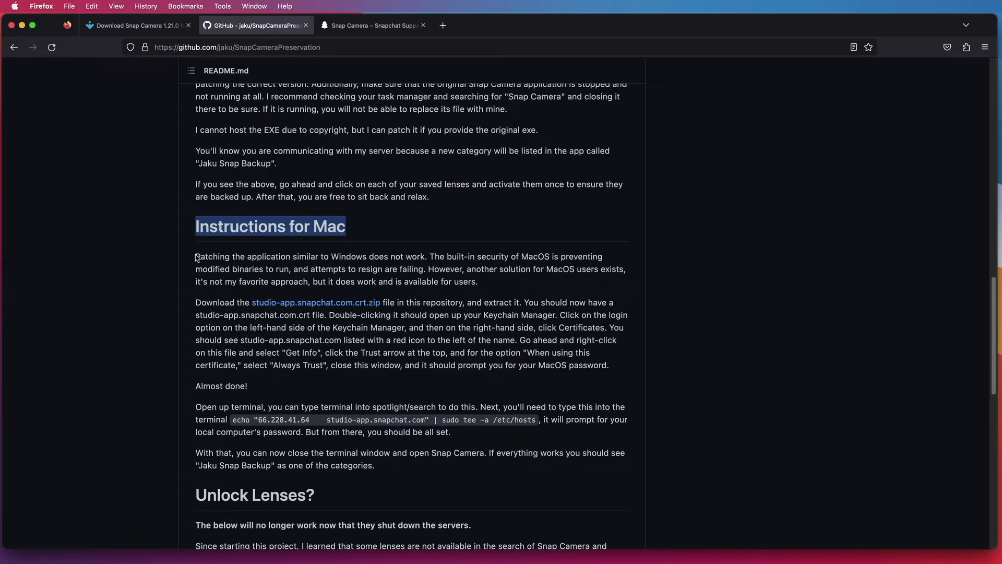
pyautogui.moveTo(197, 257); pyautogui.dragTo(608, 382)
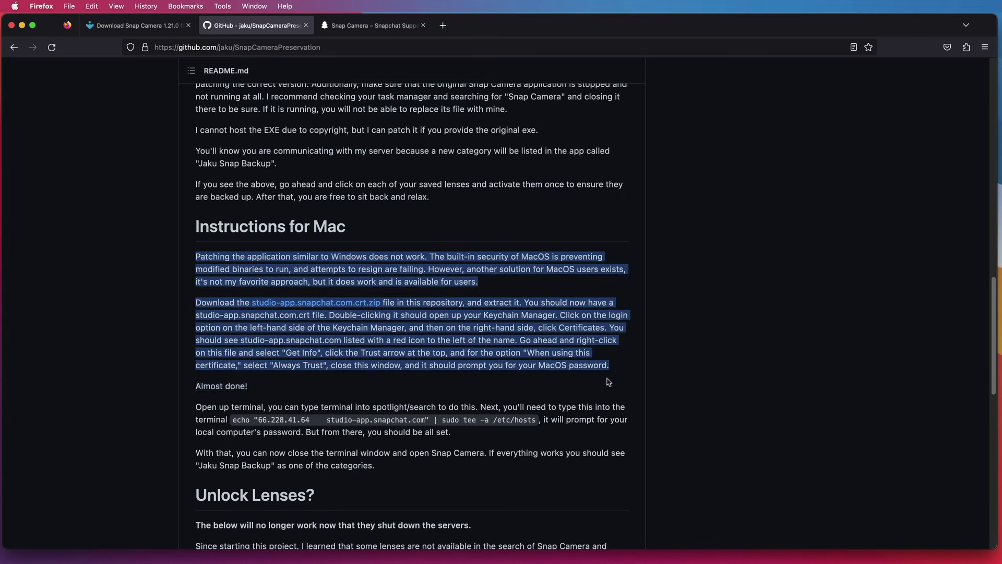
pyautogui.click(555, 337)
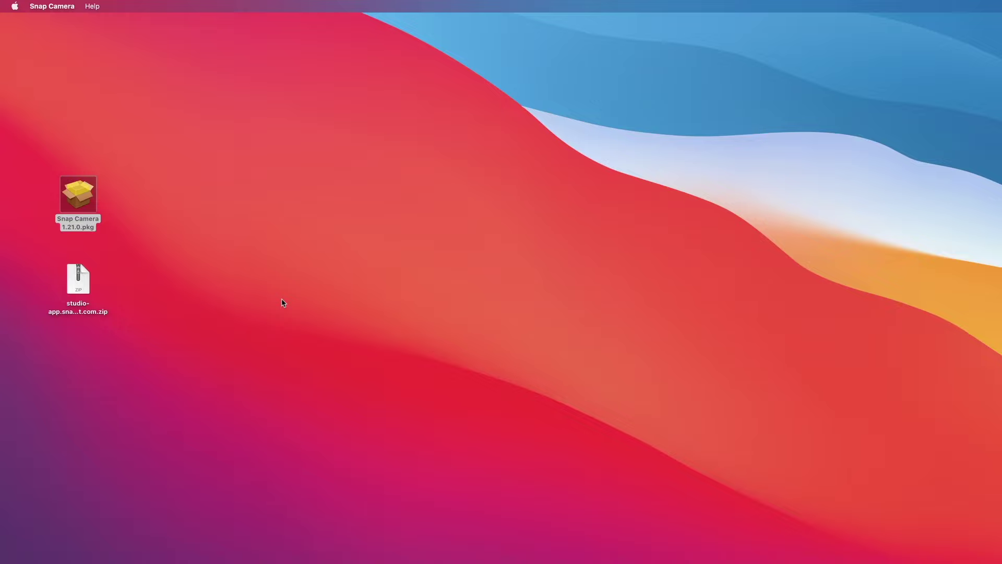
# - Extract studio-app.snapchat.com.crt.zip, place the certificate below the zip, and open the .crt
pyautogui.doubleClick(80, 286)
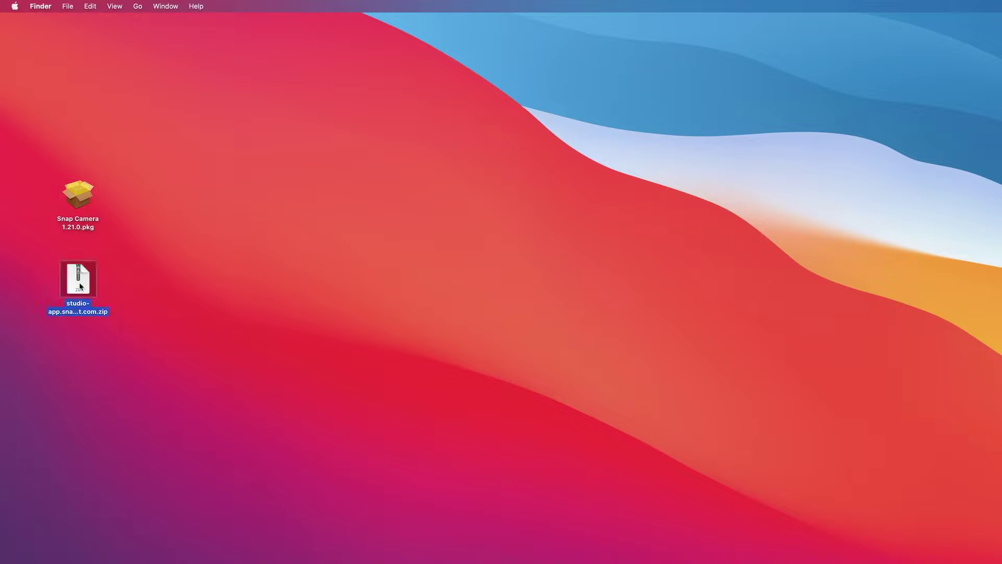
pyautogui.moveTo(94, 288); pyautogui.dragTo(76, 347)
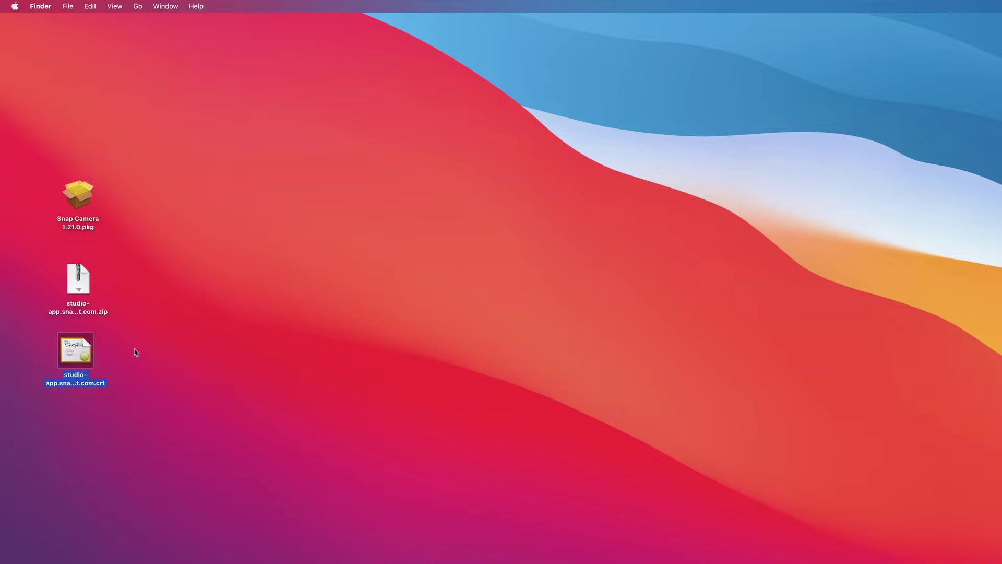
pyautogui.click(134, 352)
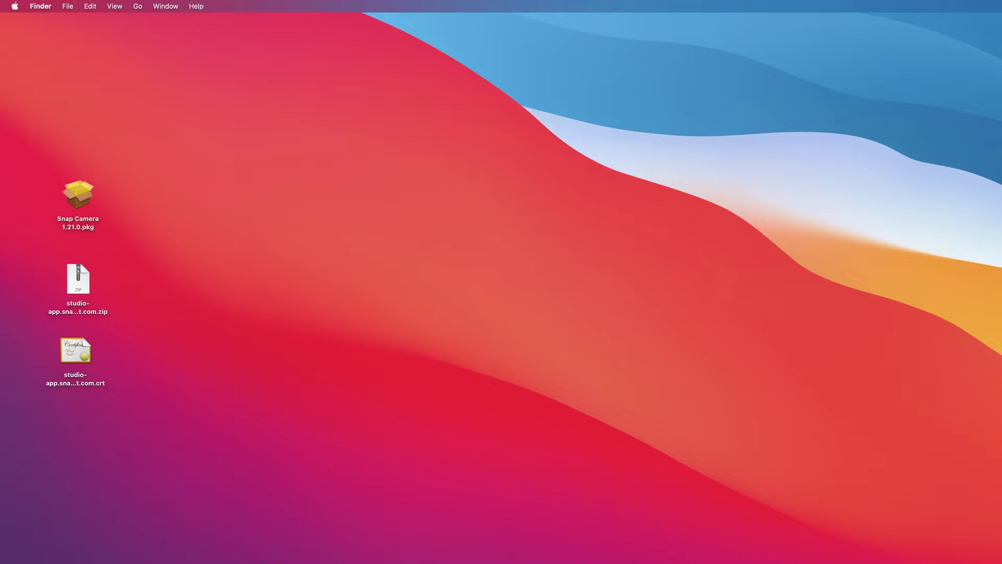
pyautogui.doubleClick(75, 359)
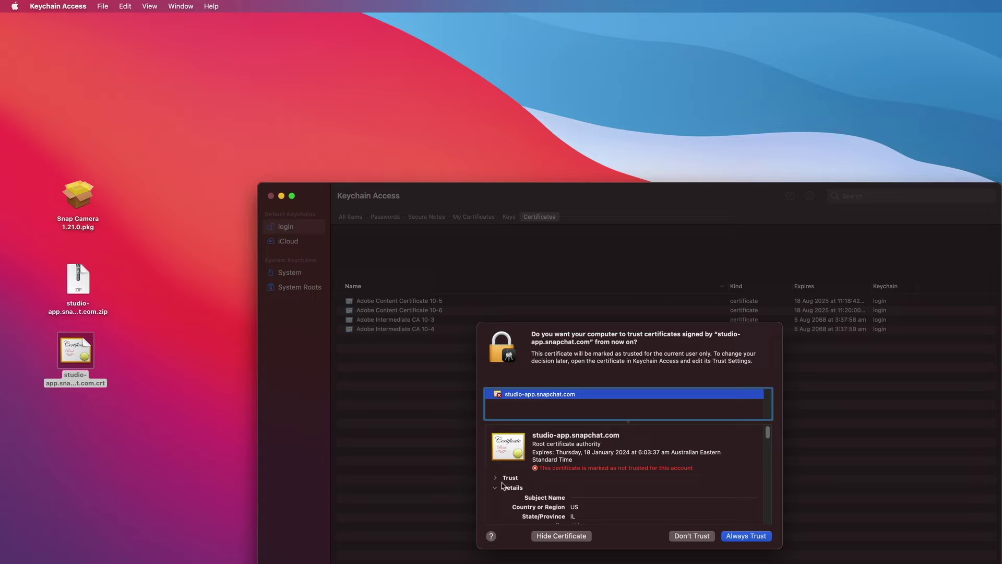
# - Set the studio-app.snapchat.com certificate to Always Trust and approve with the account password
pyautogui.click(495, 478)
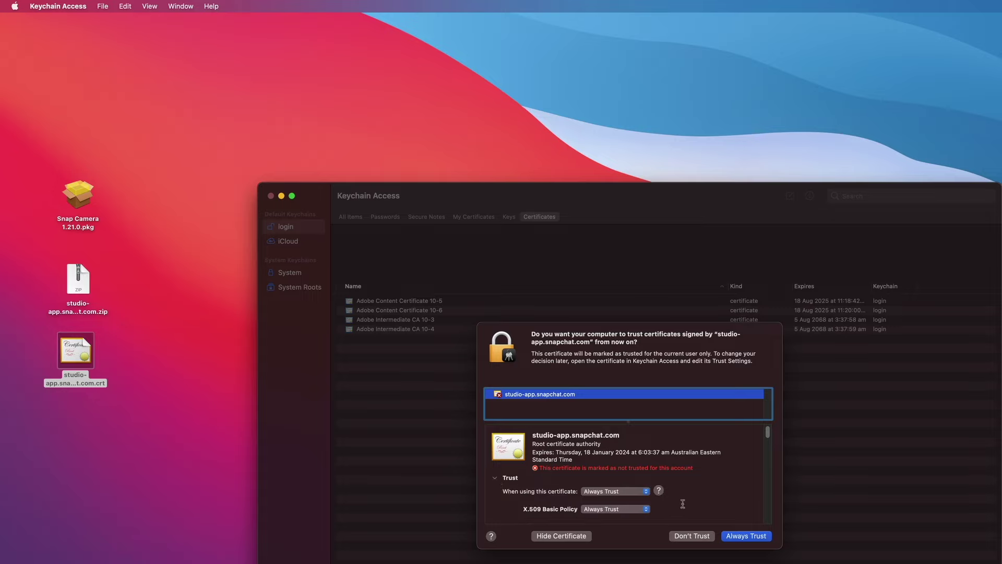
pyautogui.scroll(-3, 683, 504)
pyautogui.scroll(-5, 683, 504)
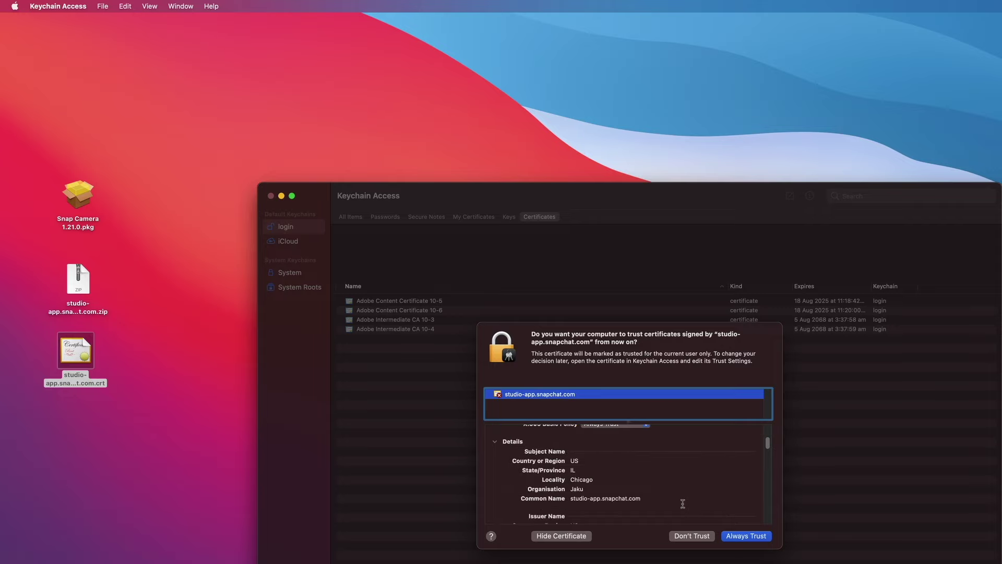
pyautogui.scroll(-5, 683, 504)
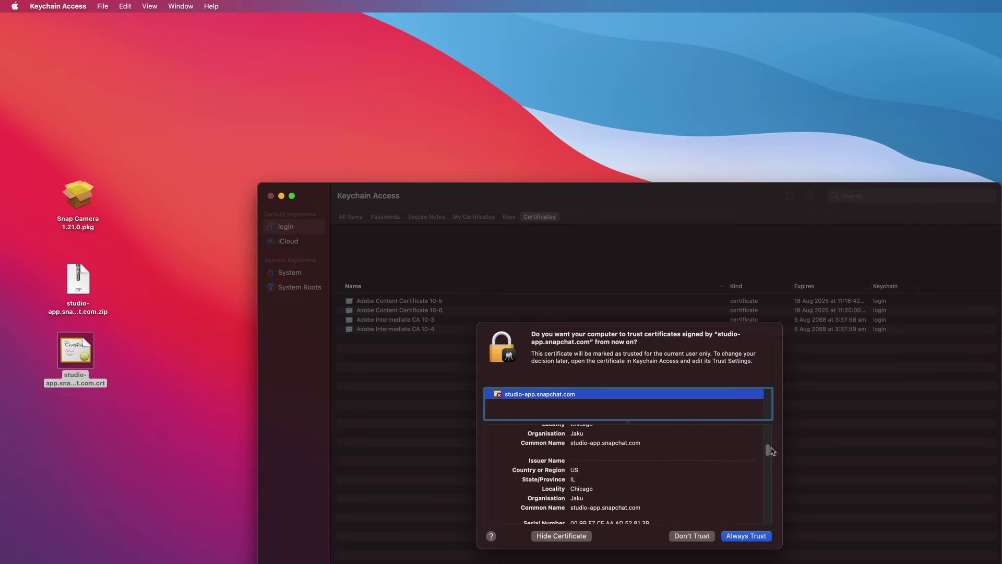
pyautogui.moveTo(767, 449); pyautogui.dragTo(766, 469)
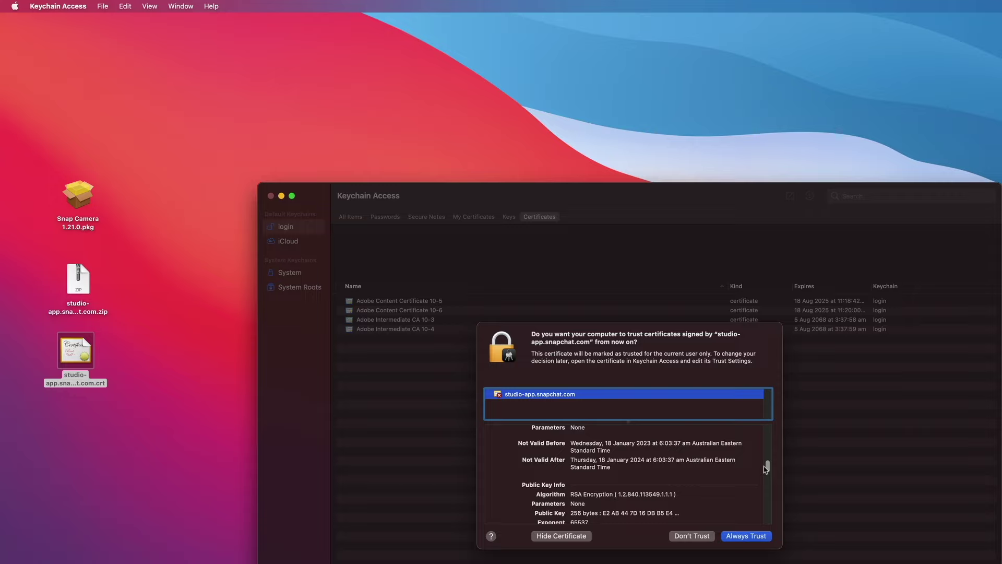
pyautogui.moveTo(766, 469); pyautogui.dragTo(767, 429)
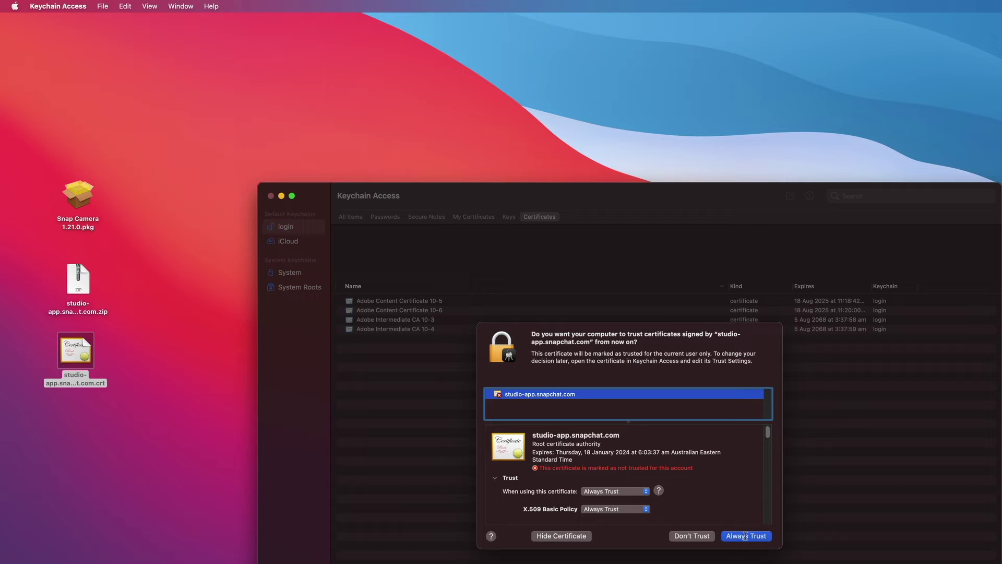
pyautogui.click(745, 536)
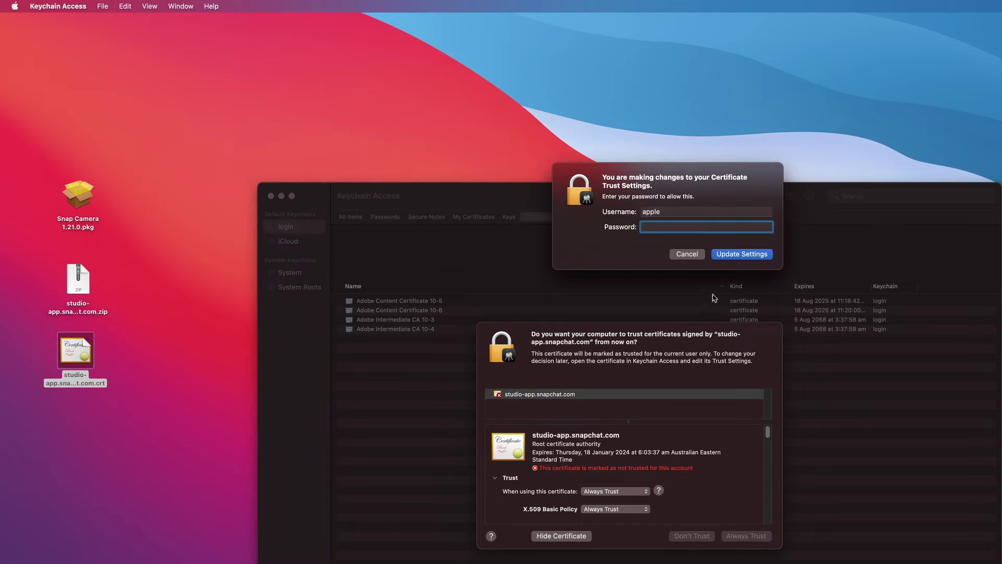
pyautogui.write('••••••••••••')
pyautogui.click(750, 256)
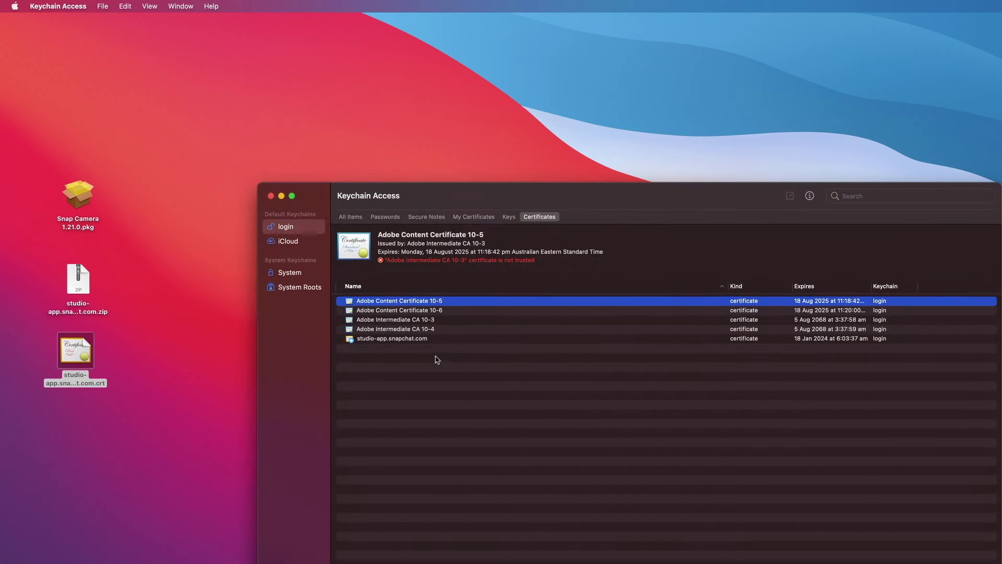
# - Set the certificate's 'When using this certificate' trust to Always Trust and authorise with the password
pyautogui.click(418, 340)
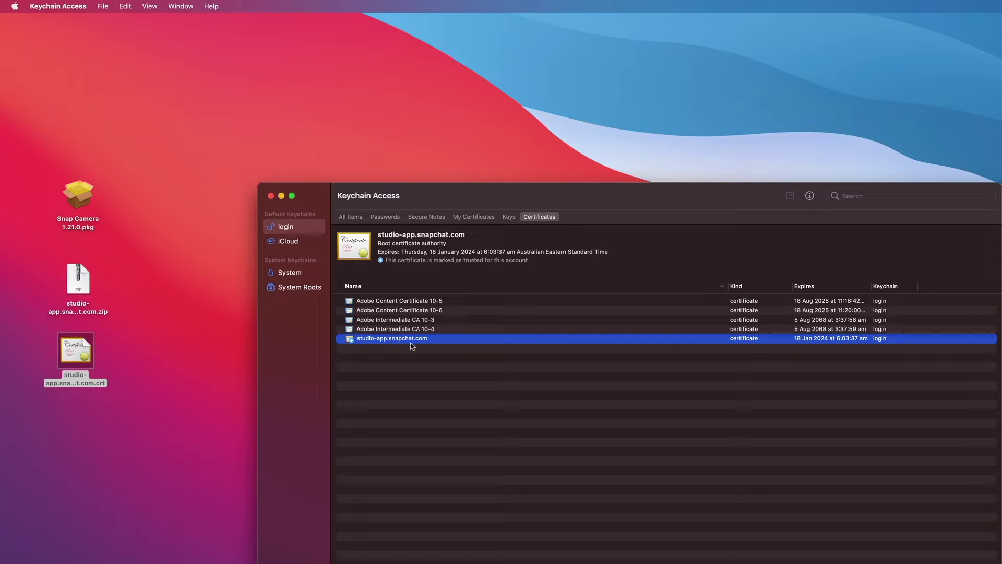
pyautogui.doubleClick(370, 342)
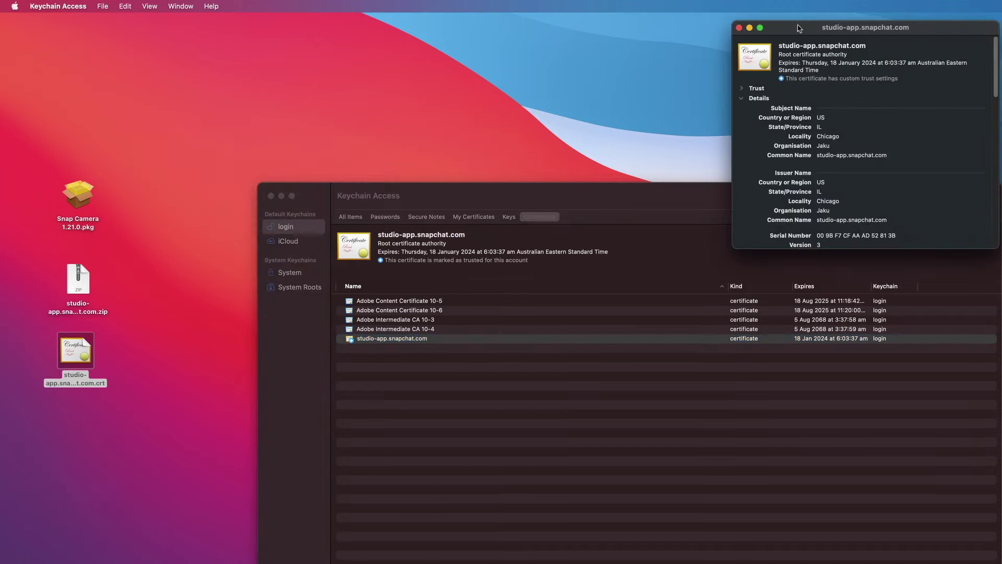
pyautogui.moveTo(791, 30); pyautogui.dragTo(464, 352)
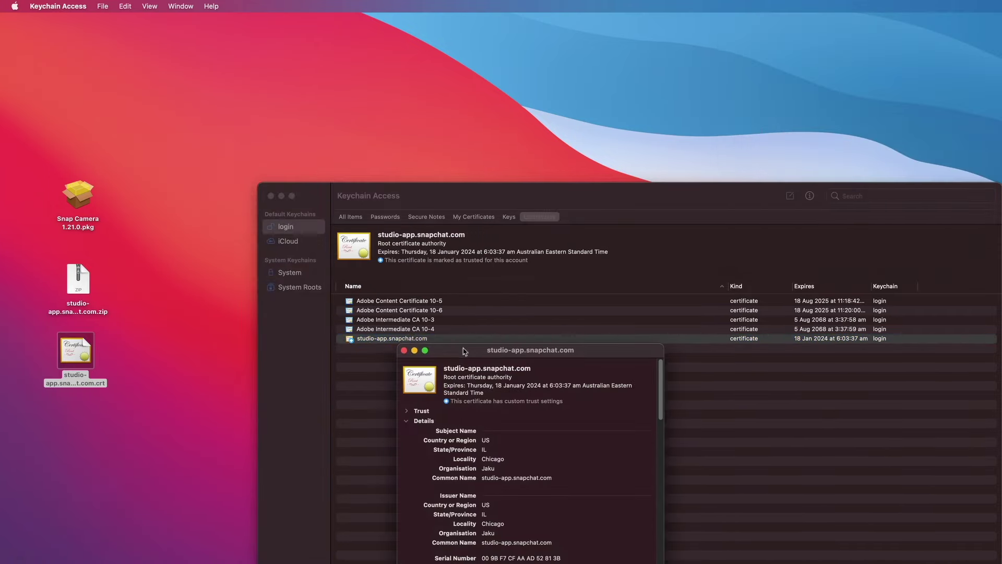
pyautogui.click(407, 411)
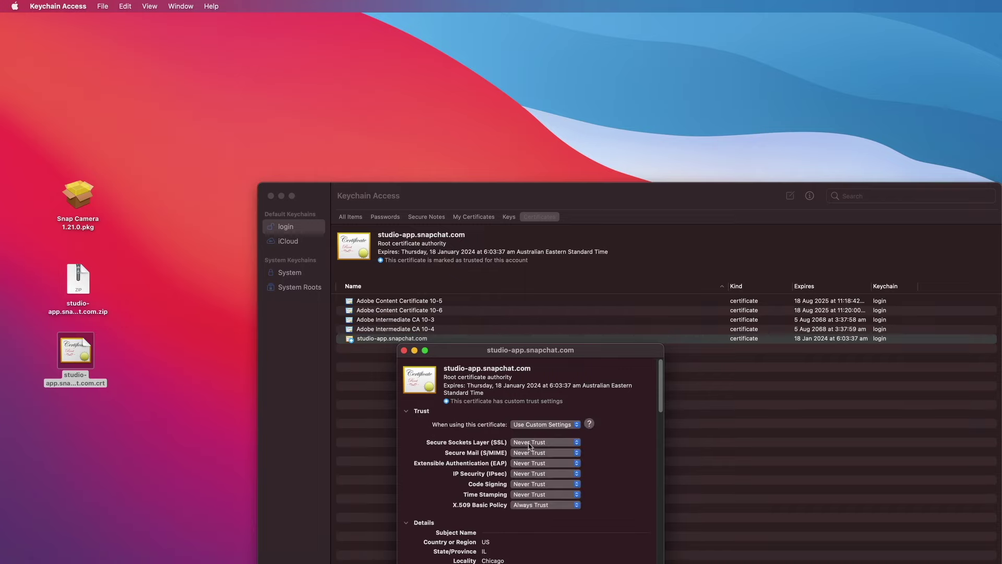
pyautogui.click(577, 425)
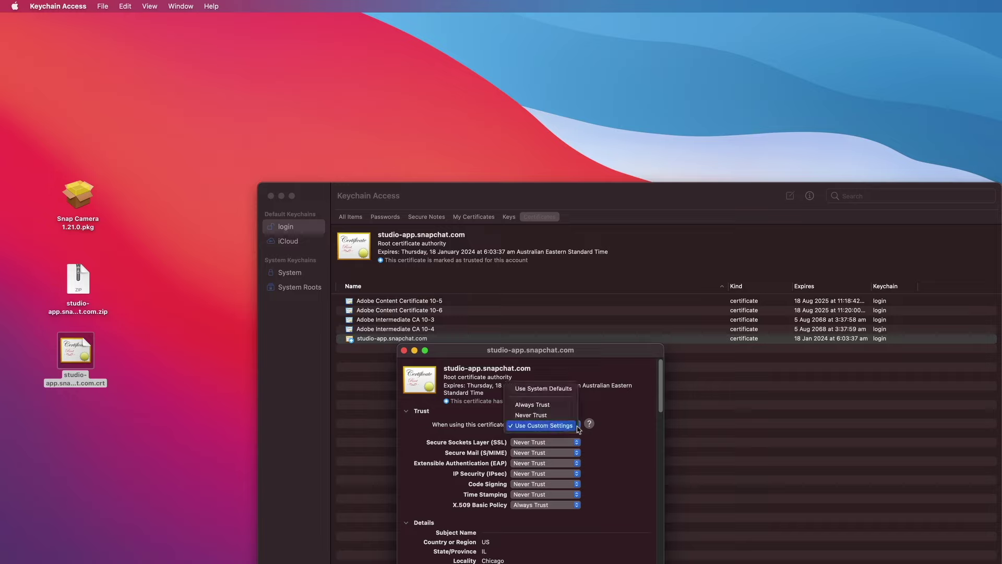
pyautogui.click(555, 407)
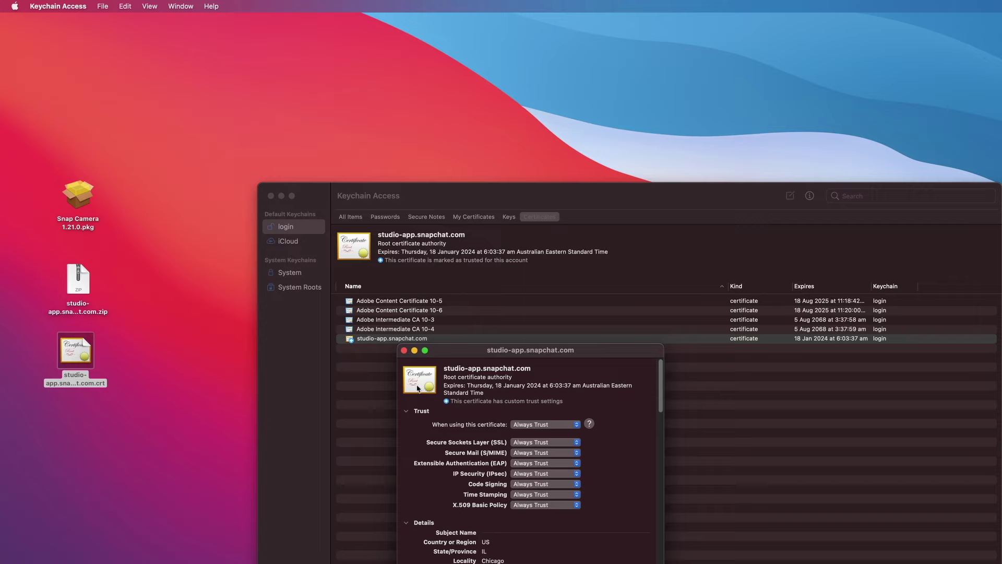
pyautogui.click(405, 353)
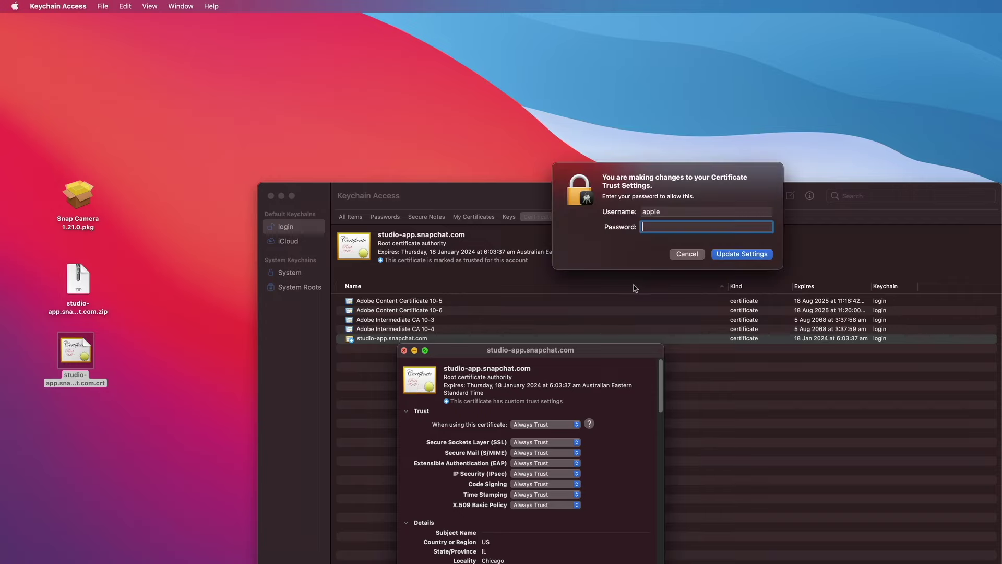
pyautogui.write('12345678901')
pyautogui.press('Return')
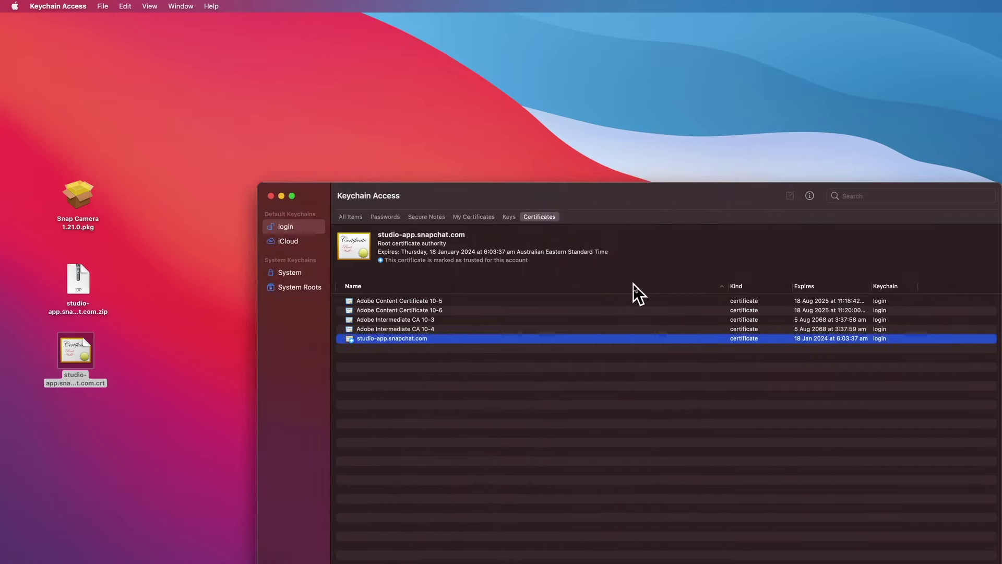
# - Reopen the studio-app.snapchat.com certificate to verify Always Trust, then close it
pyautogui.doubleClick(429, 342)
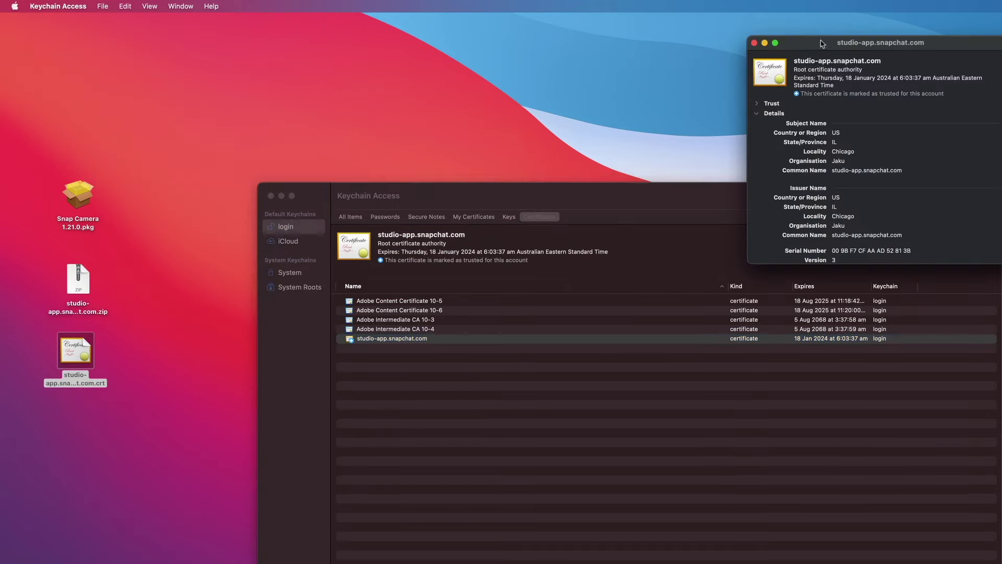
pyautogui.click(757, 103)
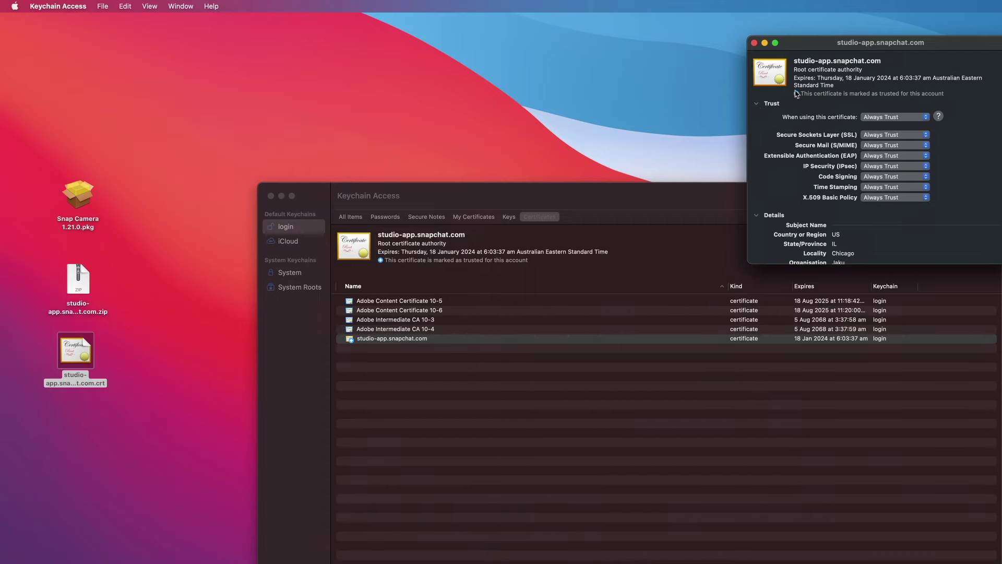
pyautogui.click(754, 43)
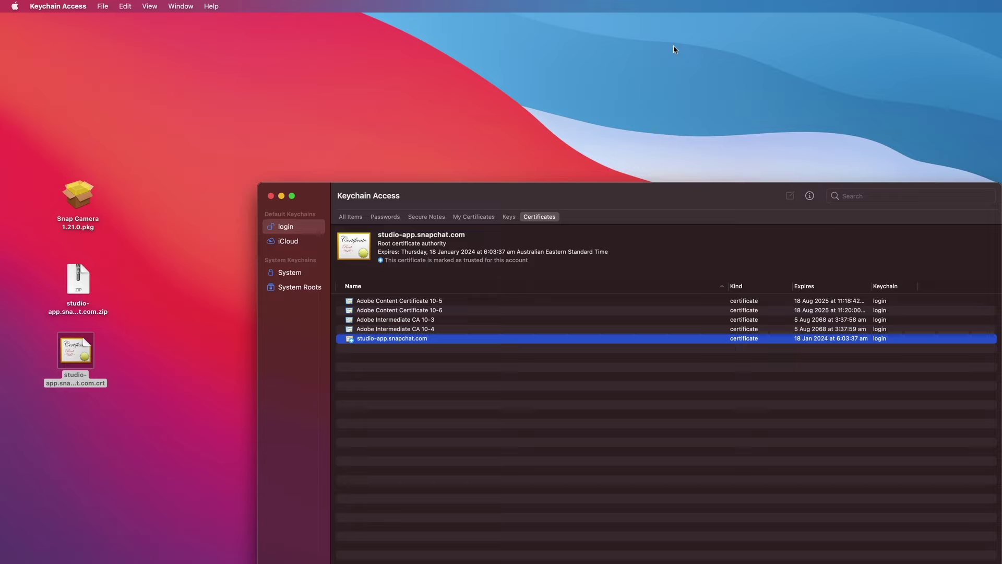
pyautogui.click(666, 93)
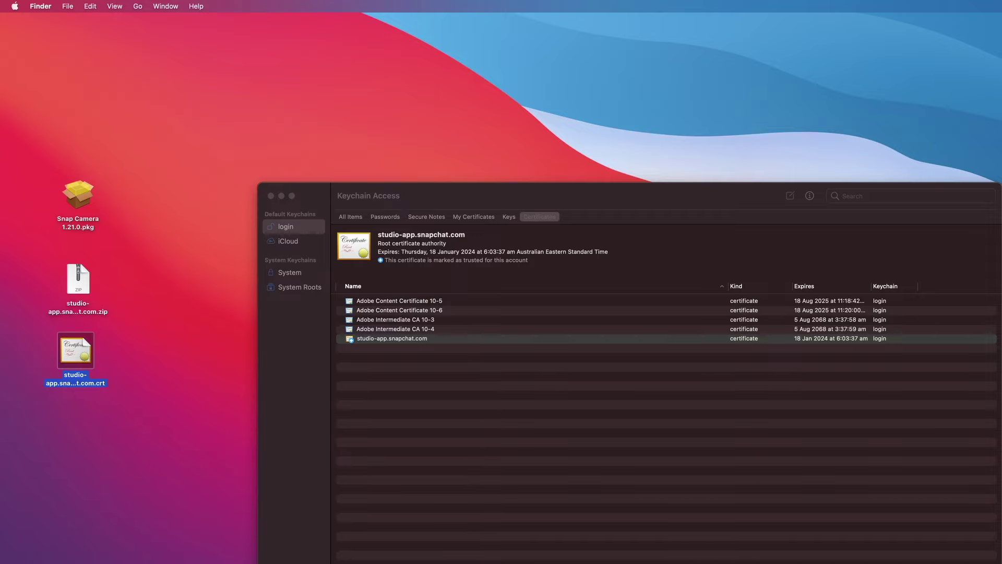
# - Relaunch Keychain Access through Spotlight and minimise its window
pyautogui.press('super+space')
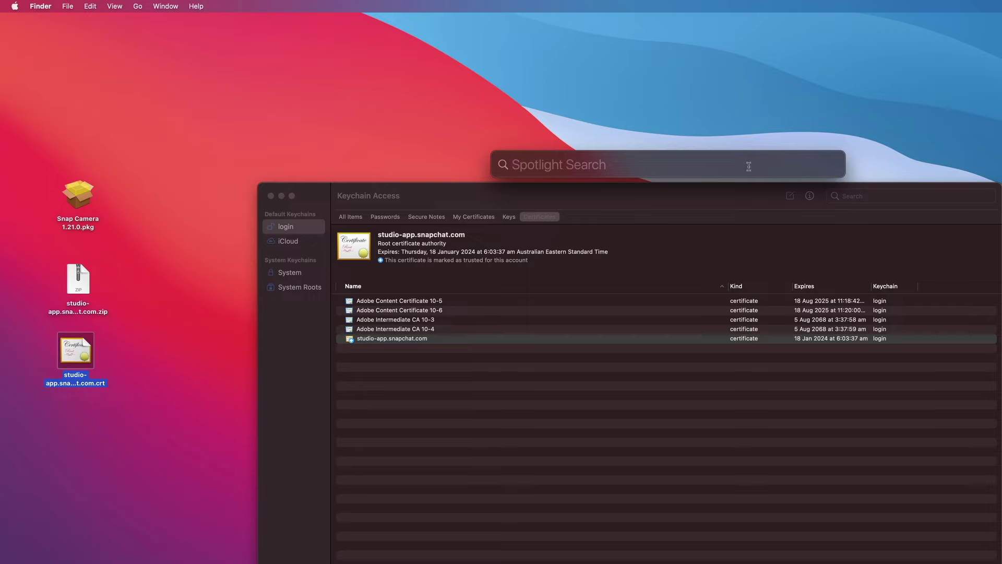
pyautogui.write('ke')
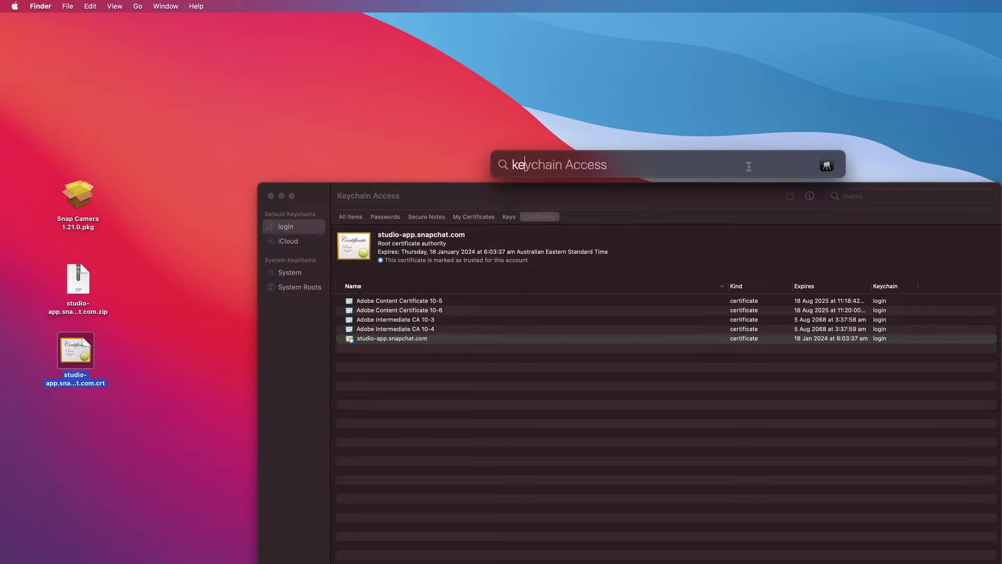
pyautogui.write('ycha')
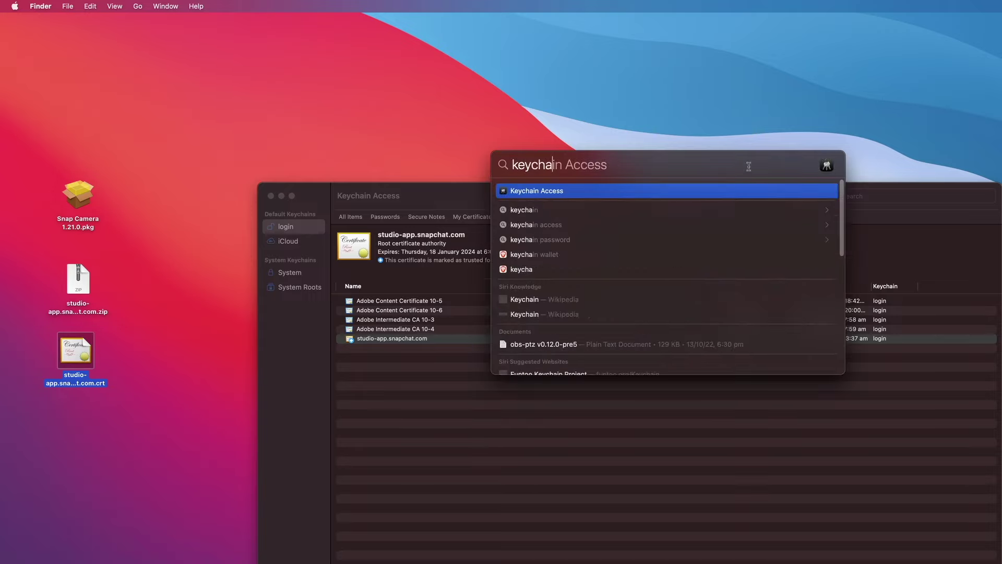
pyautogui.write('in acess')
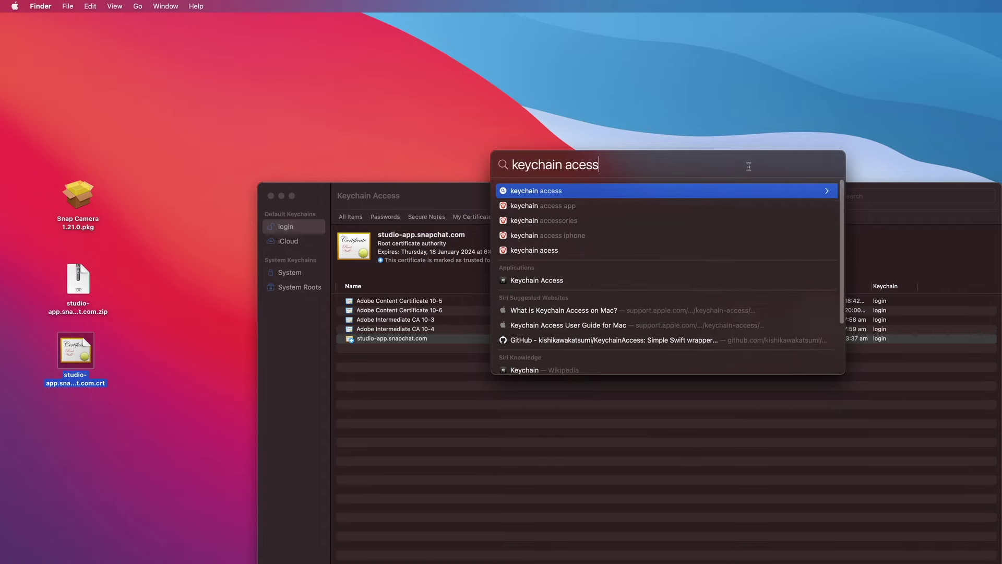
pyautogui.press('Left')
pyautogui.press('Left')
pyautogui.press('Left')
pyautogui.write('c')
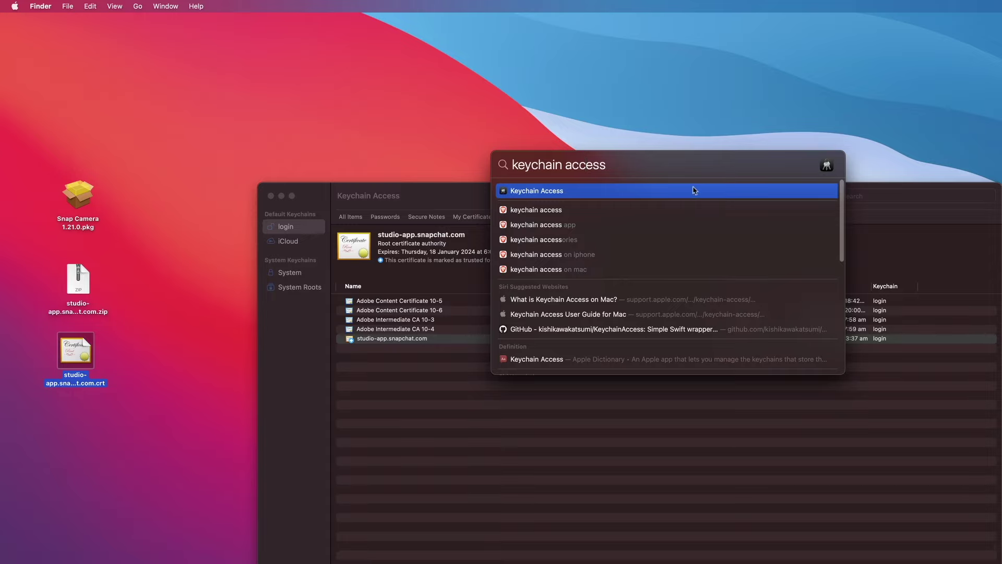
pyautogui.click(797, 128)
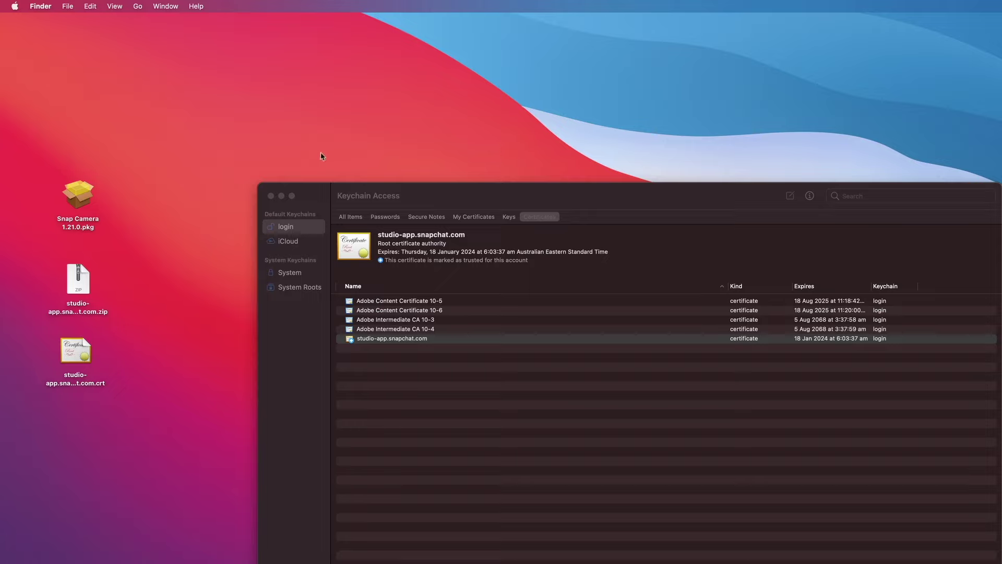
pyautogui.click(280, 197)
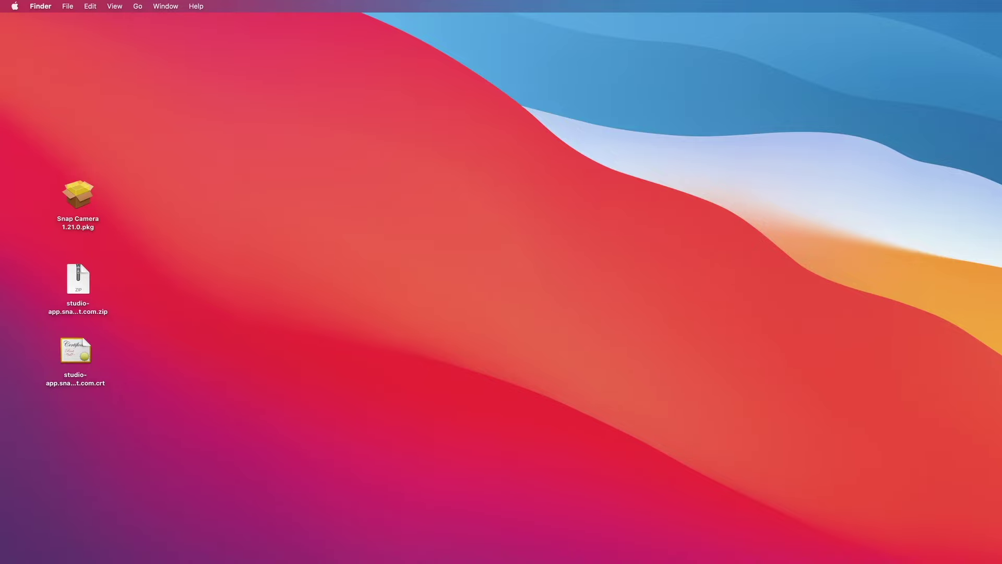
# - Copy the README's echo … | sudo tee -a /etc/hosts command and search Spotlight for Terminal
pyautogui.moveTo(1001, 563)
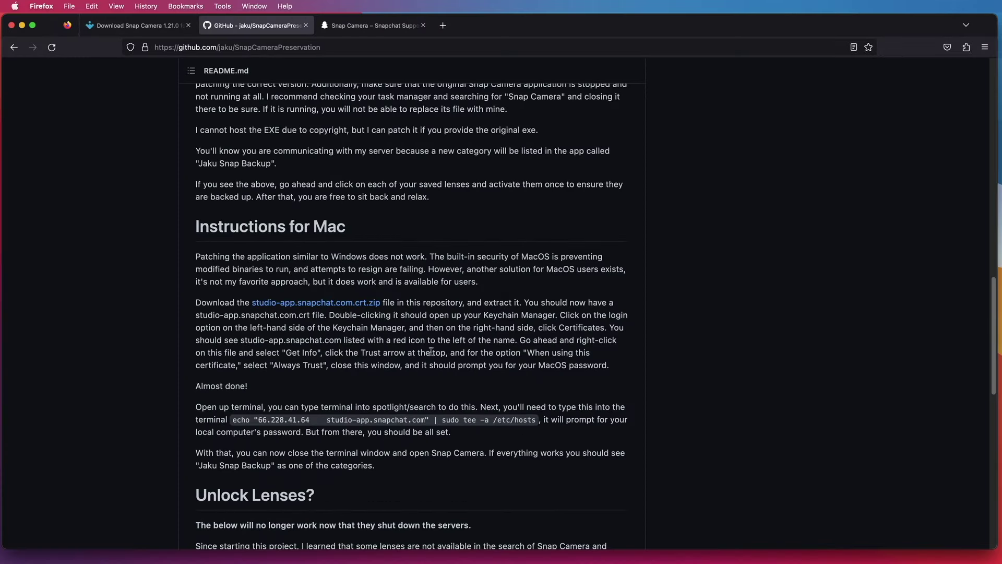
pyautogui.scroll(-2, 432, 348)
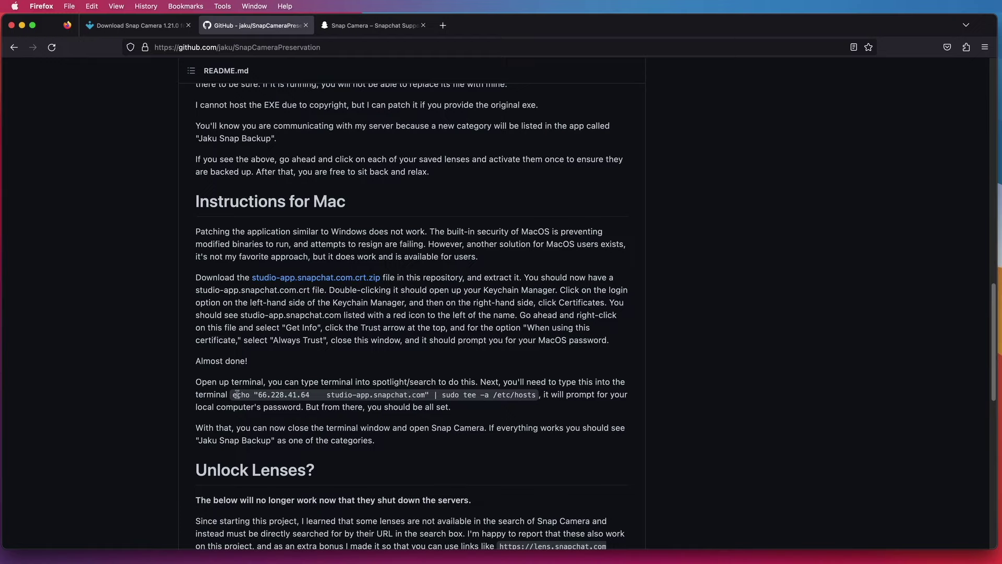
pyautogui.moveTo(233, 394); pyautogui.dragTo(534, 391)
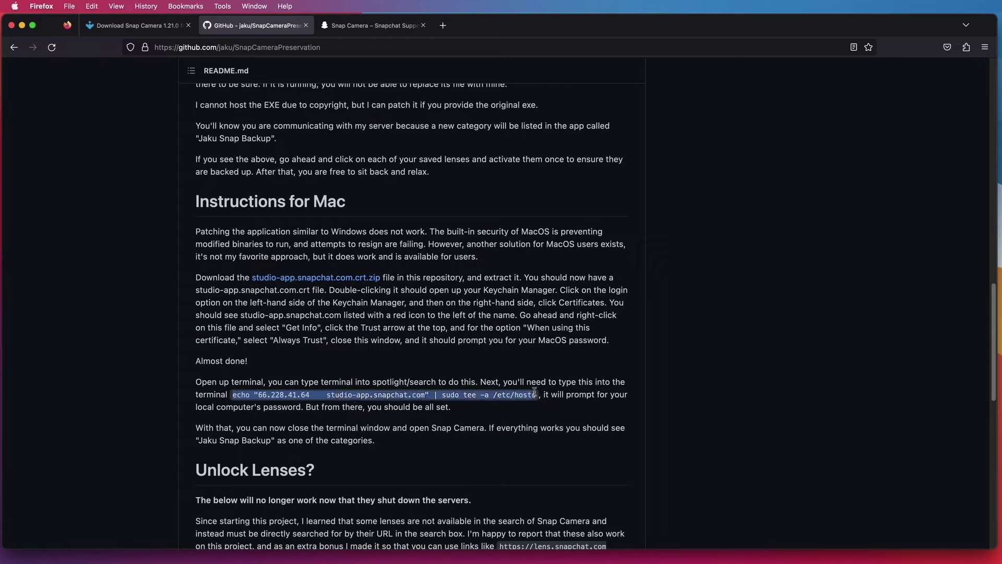
pyautogui.rightClick(495, 397)
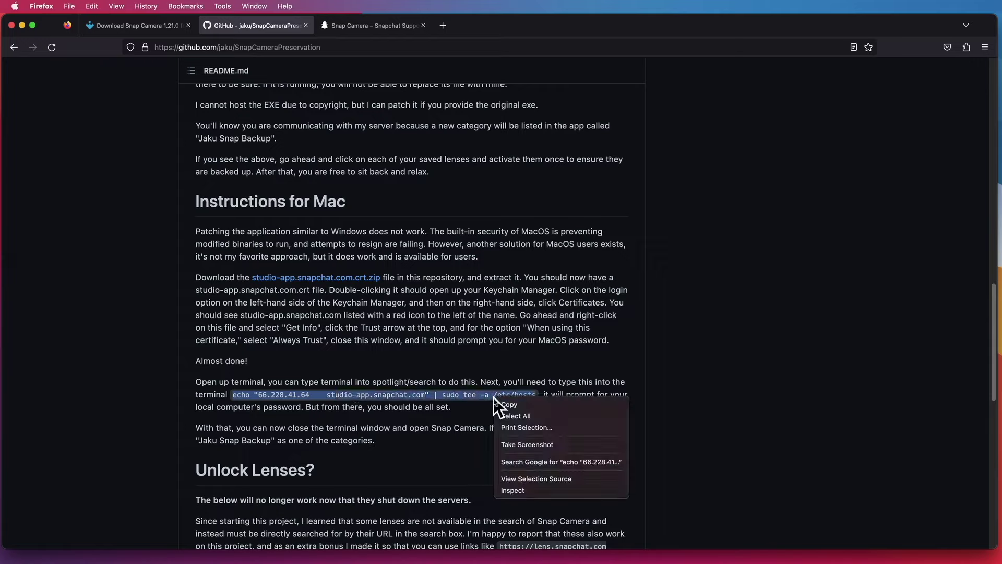
pyautogui.click(520, 411)
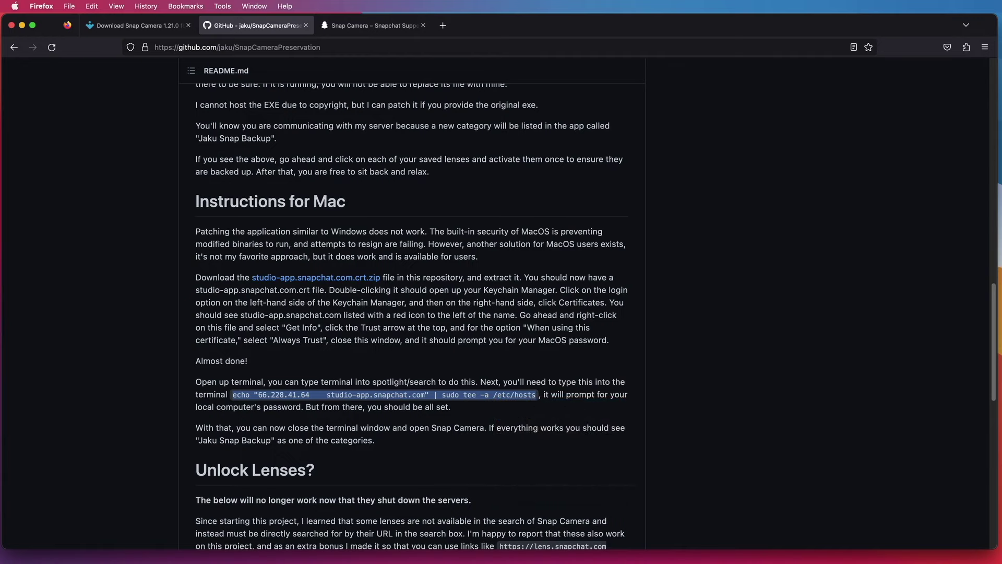
pyautogui.press('super+space')
pyautogui.write('termina')
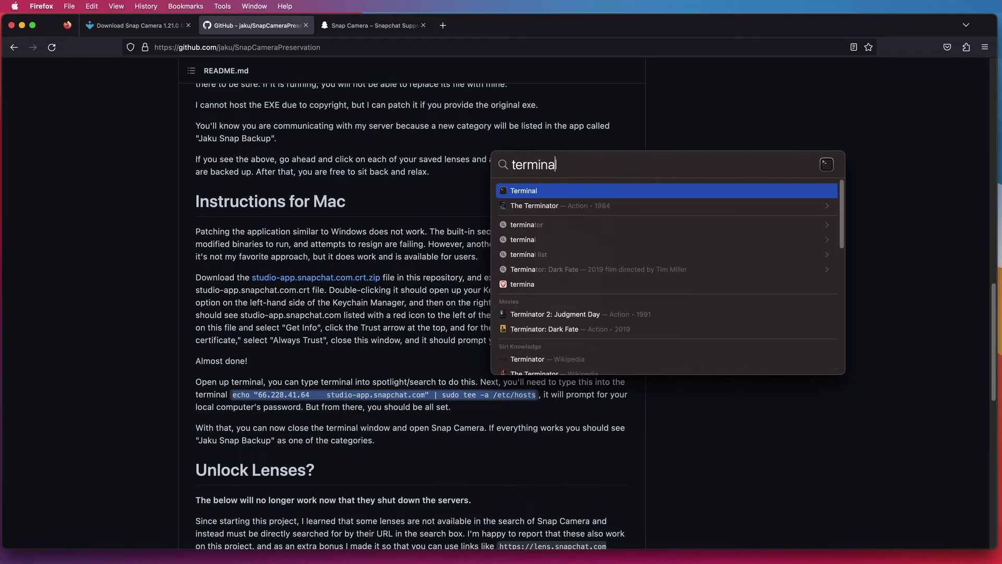
# - In Terminal, paste the tee command adding '66.228.41.64 studio-app.snapchat.com' to /etc/hosts, then minimize Terminal and Firefox
pyautogui.press('Return')
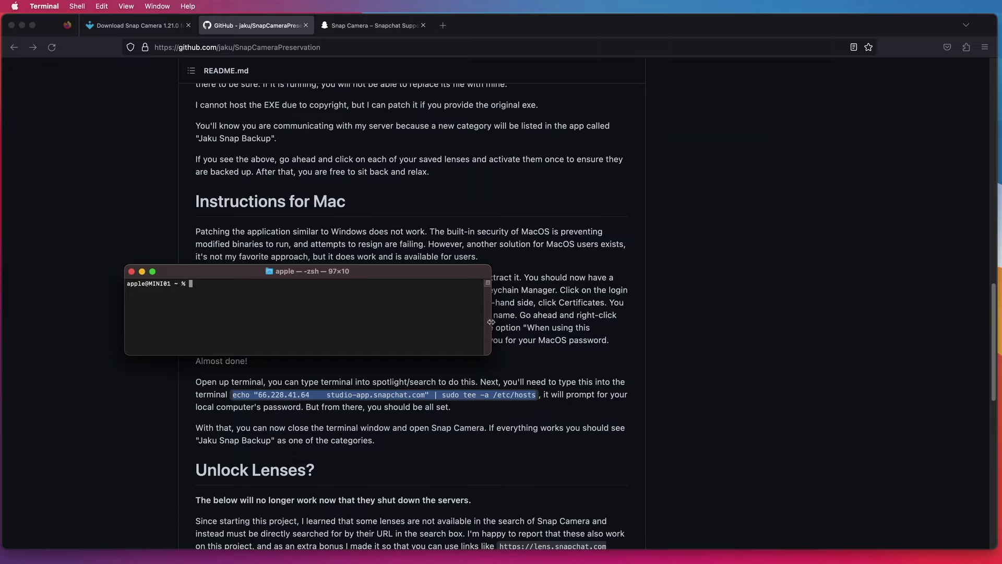
pyautogui.moveTo(493, 324); pyautogui.dragTo(681, 326)
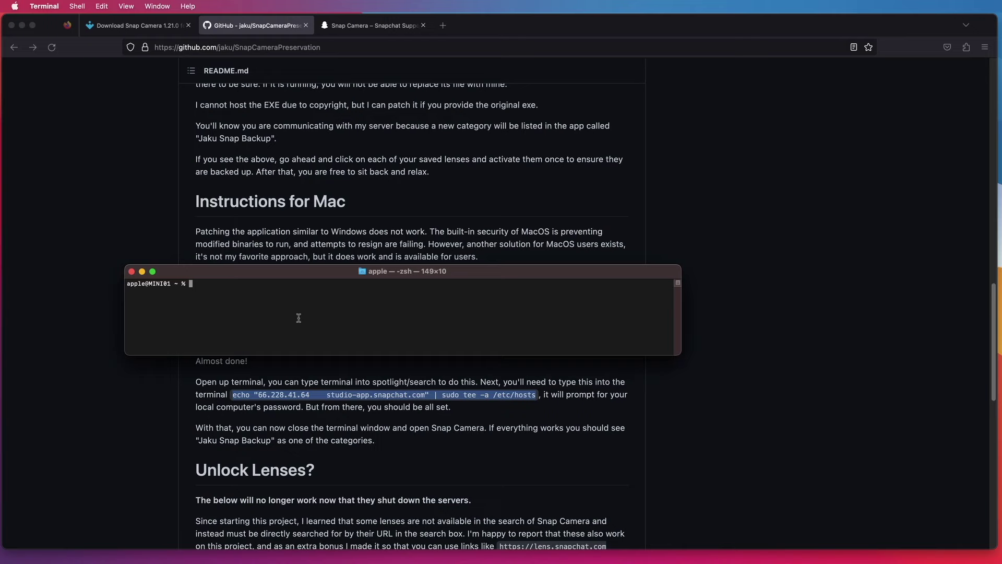
pyautogui.click(102, 6)
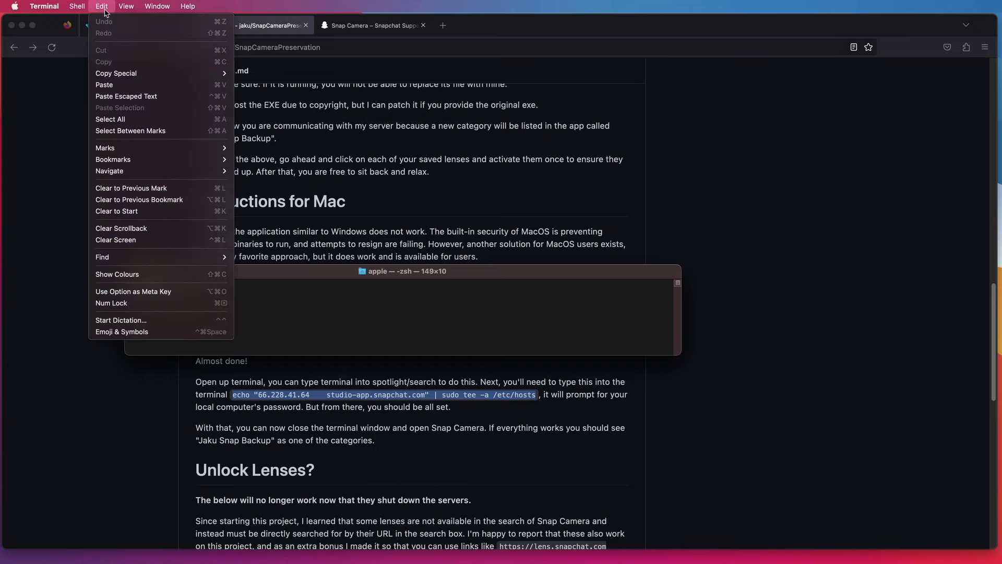
pyautogui.click(121, 85)
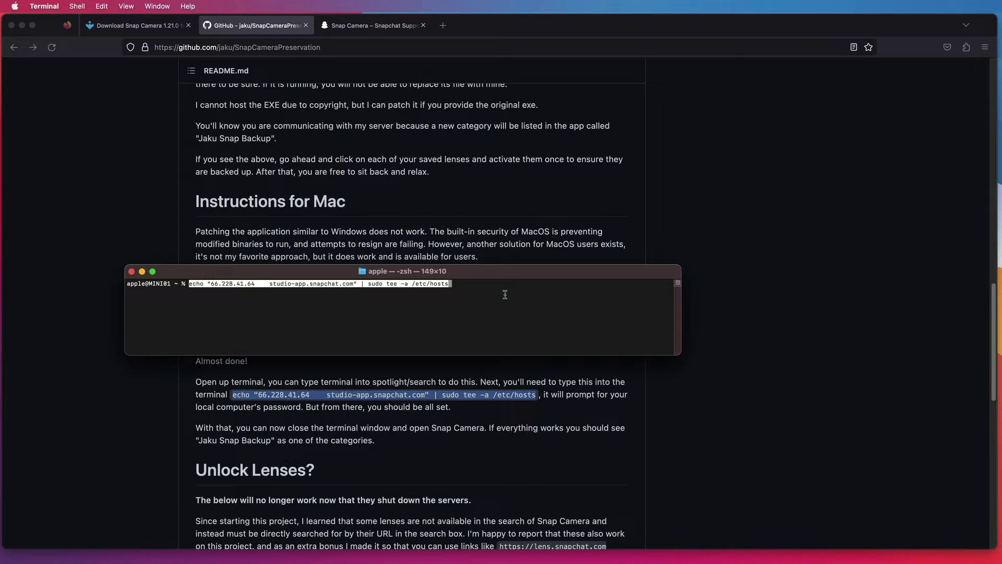
pyautogui.click(142, 271)
pyautogui.click(22, 25)
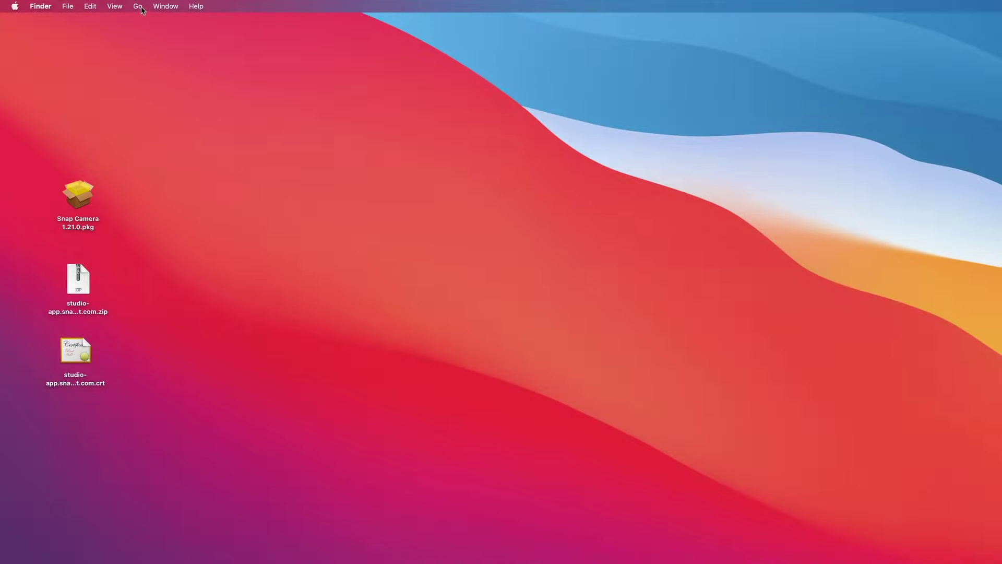
pyautogui.click(138, 8)
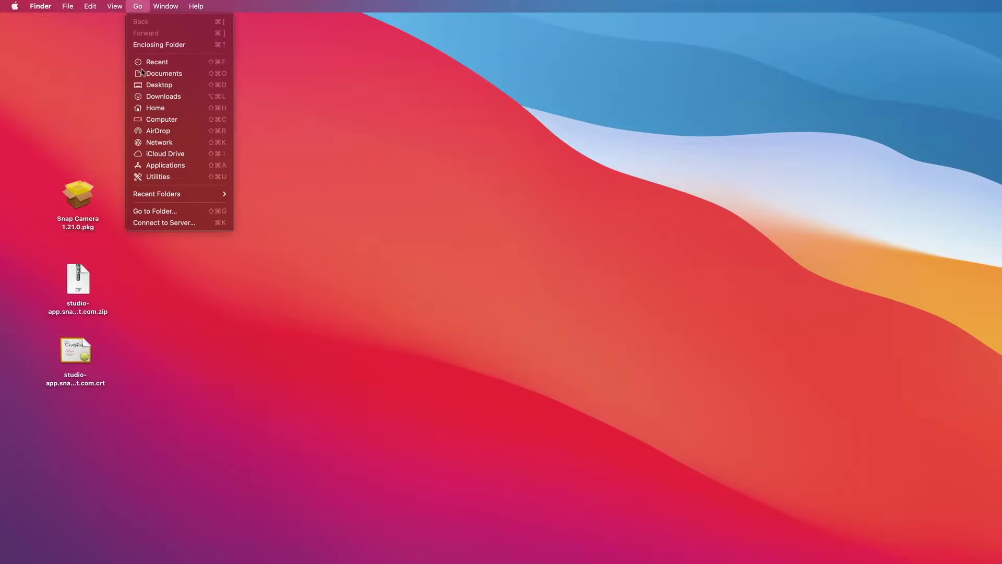
pyautogui.click(166, 211)
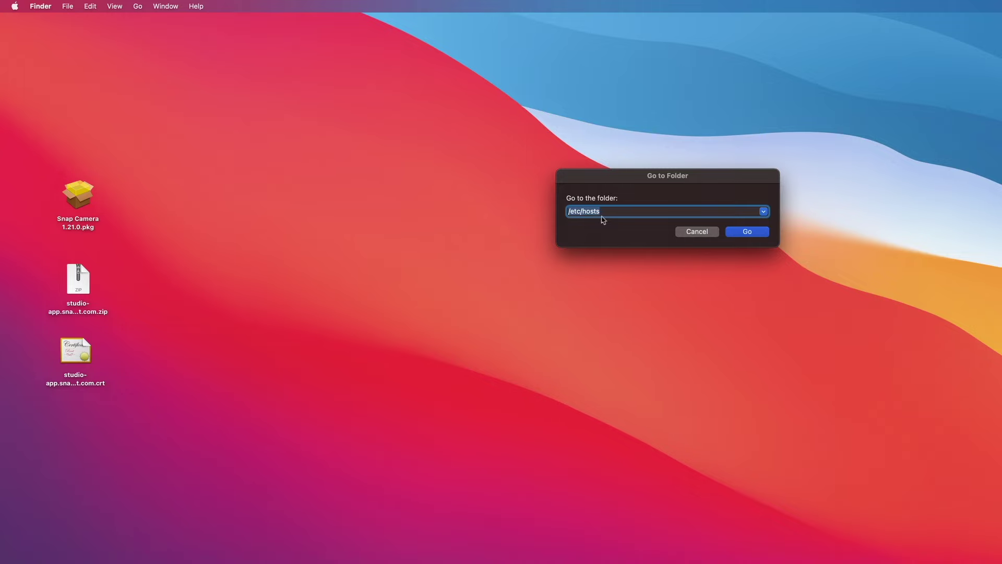
pyautogui.click(738, 233)
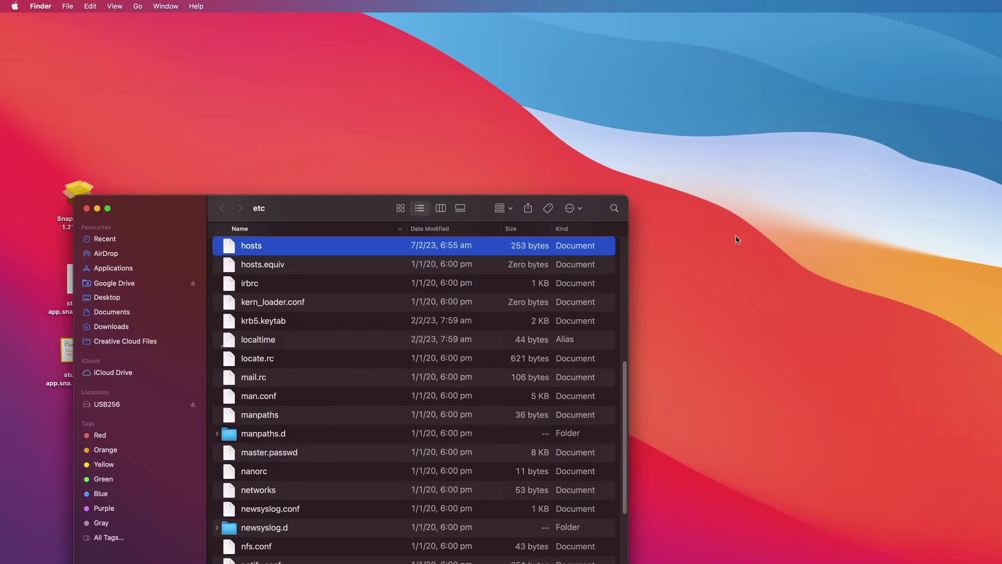
pyautogui.rightClick(272, 253)
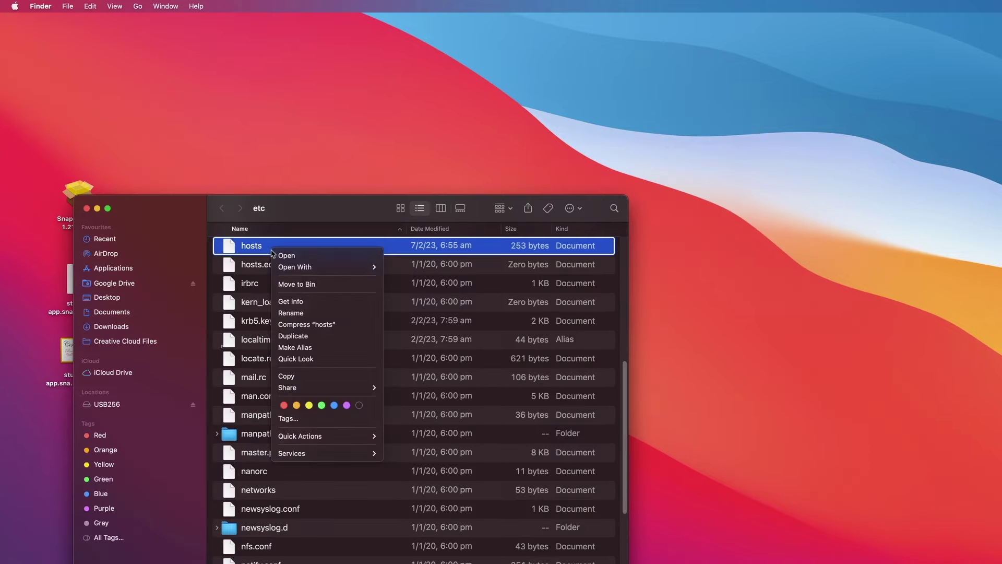
pyautogui.moveTo(323, 266)
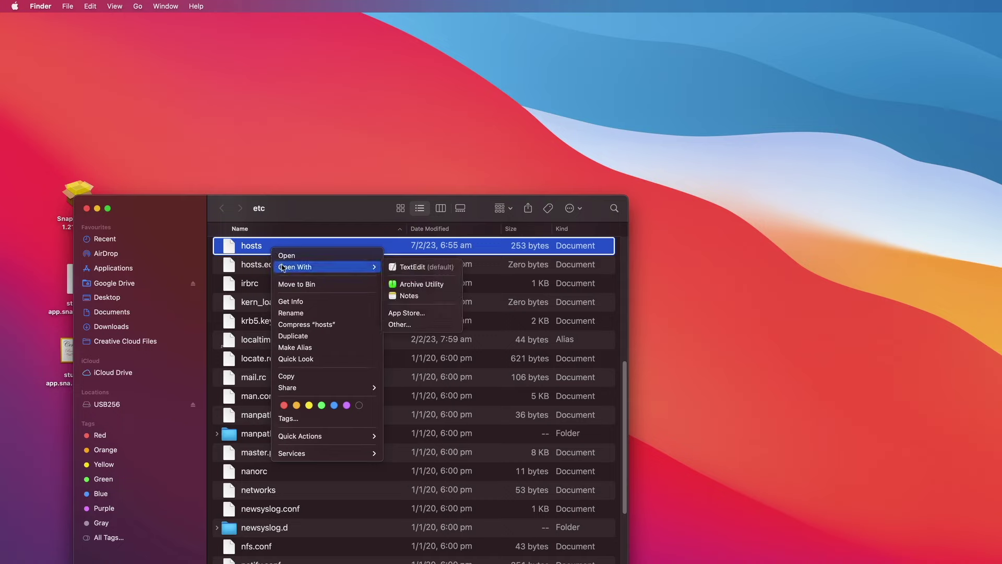
pyautogui.click(420, 267)
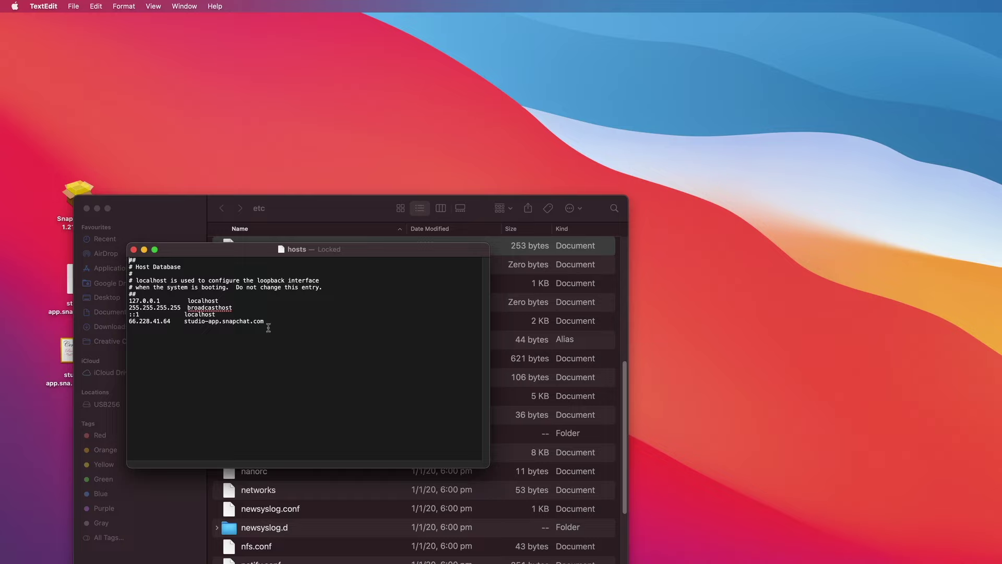
pyautogui.moveTo(232, 327); pyautogui.dragTo(120, 324)
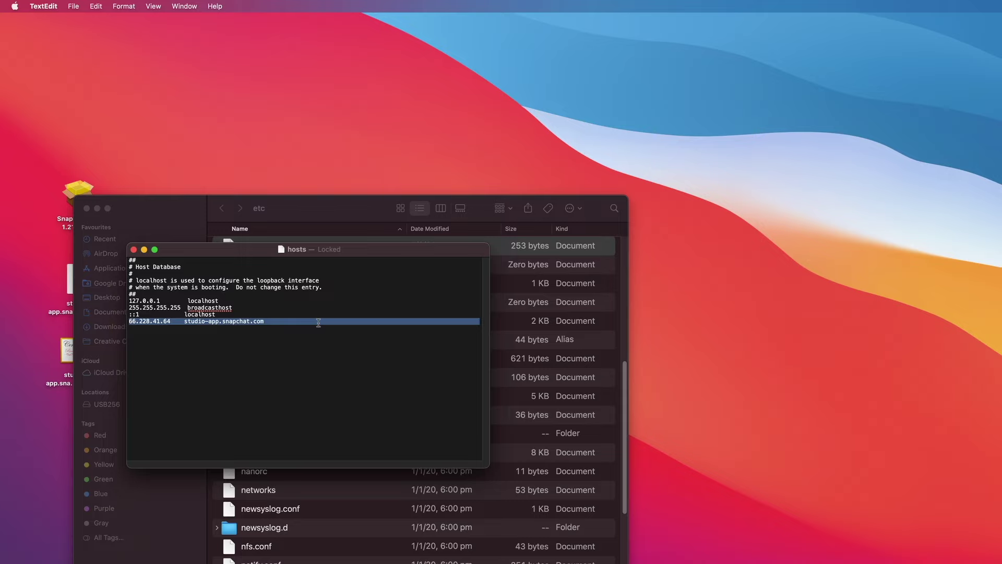
pyautogui.click(134, 250)
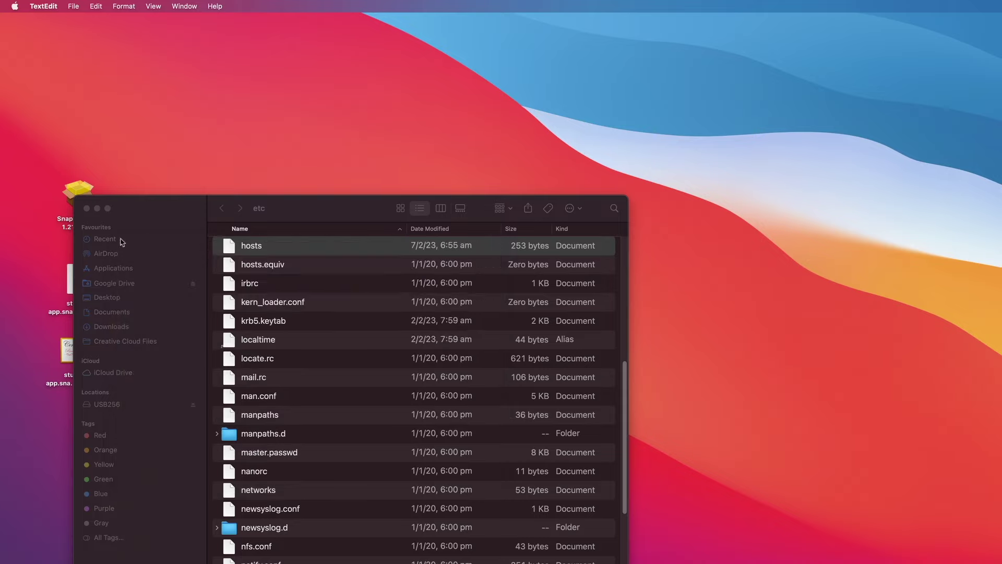
pyautogui.click(88, 209)
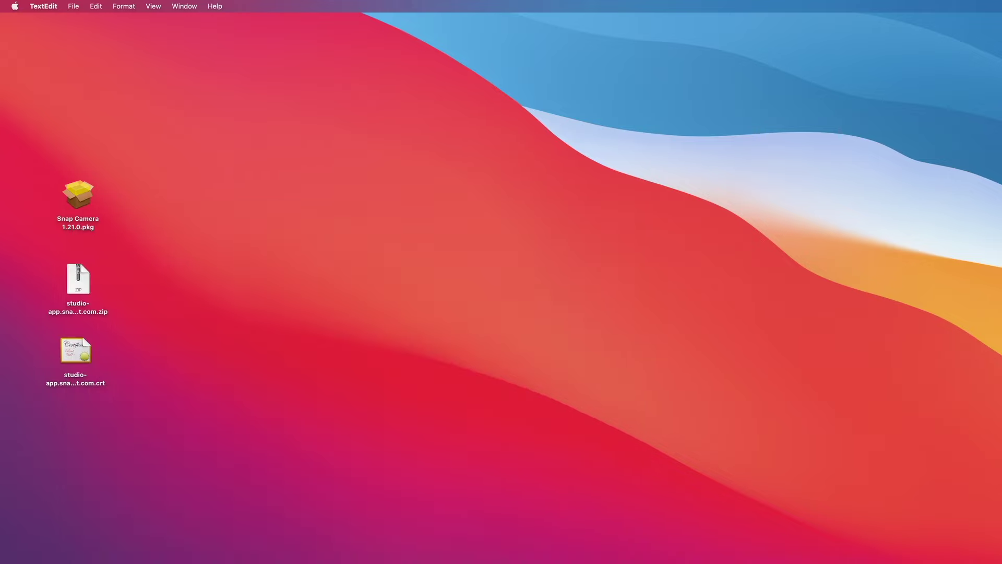
# - With the snowman lens applied, return to Snap Camera's main lens browser and scroll through the categories
pyautogui.click(483, 275)
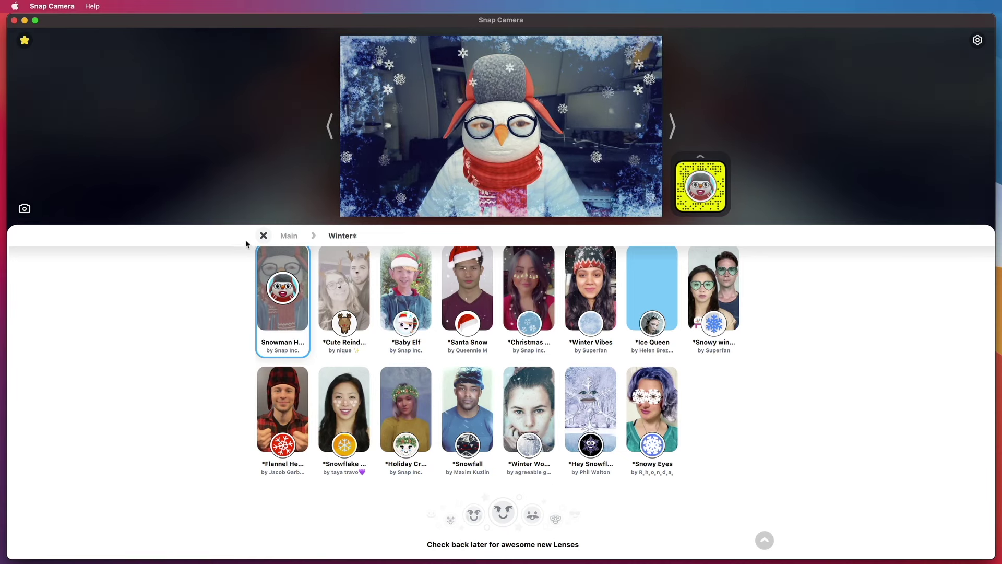
pyautogui.click(263, 235)
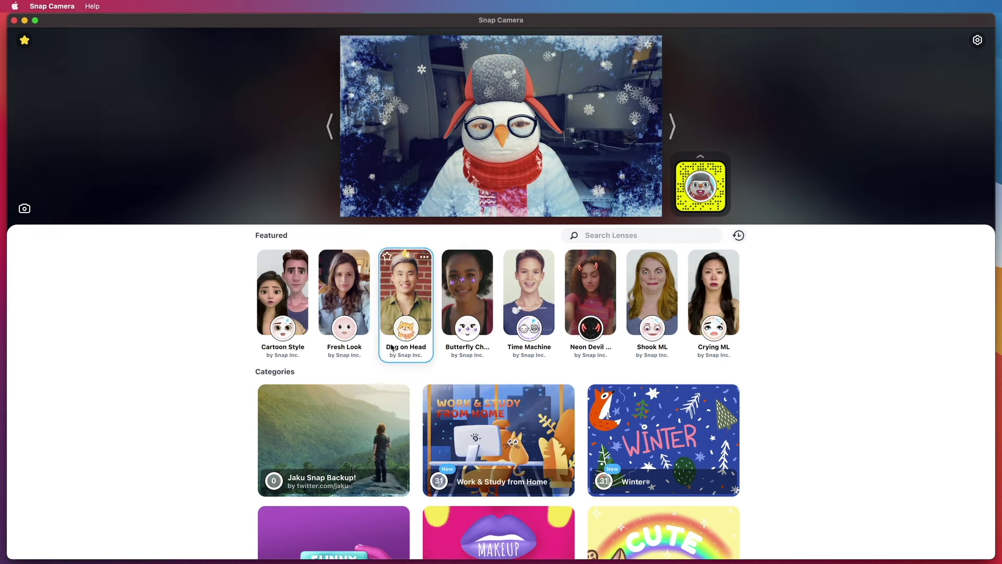
pyautogui.scroll(-10, 394, 347)
pyautogui.scroll(-3, 391, 347)
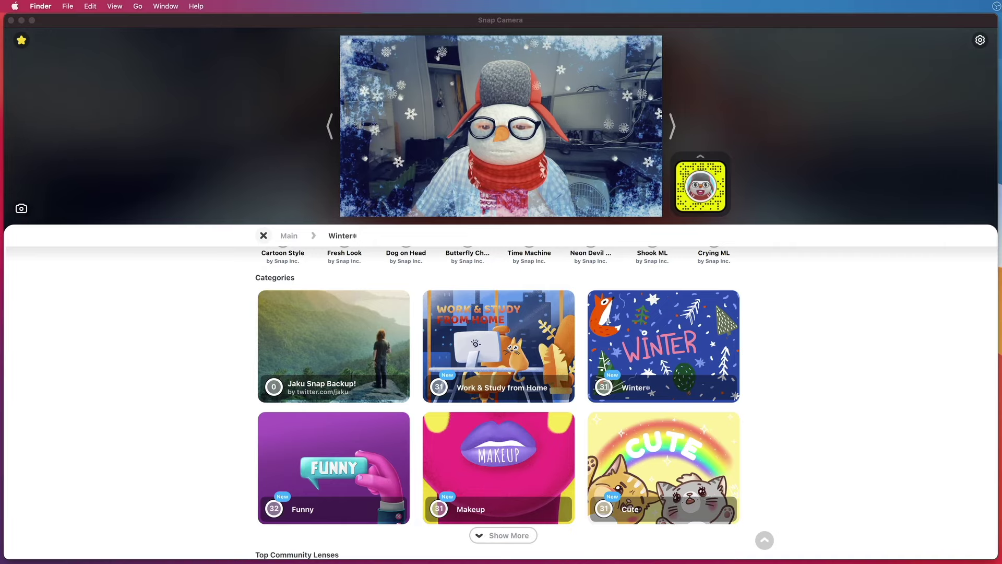
# - In OBS, select the Snap Camera source, toggle its visibility, and view its properties without changes
pyautogui.press('super+Tab')
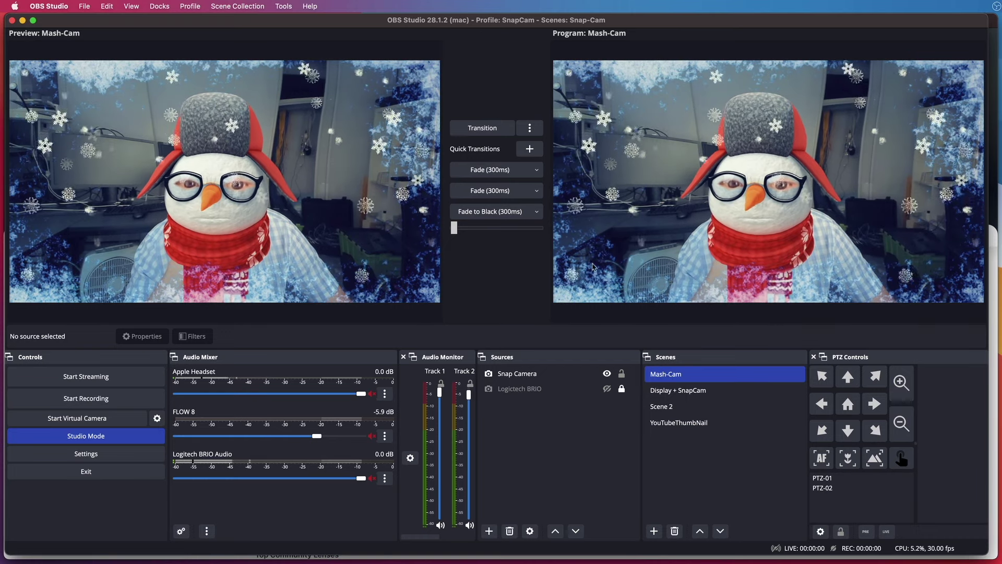
pyautogui.click(544, 378)
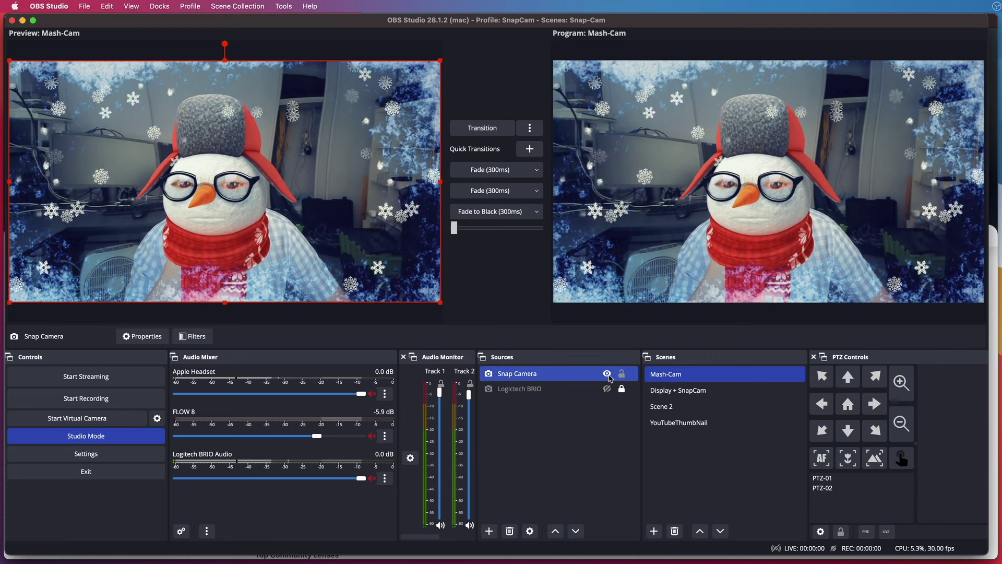
pyautogui.click(607, 373)
pyautogui.click(609, 375)
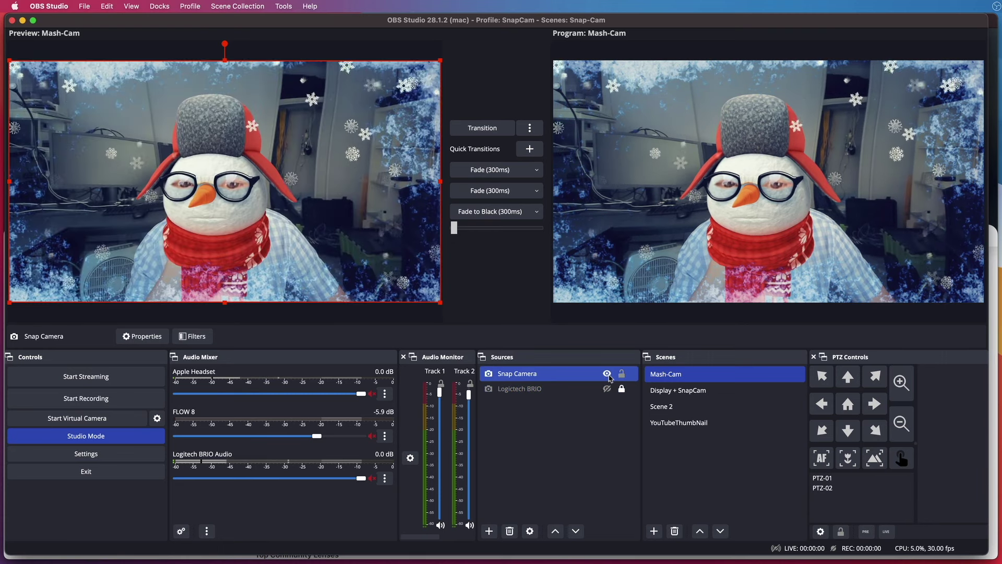
pyautogui.rightClick(558, 379)
pyautogui.click(579, 424)
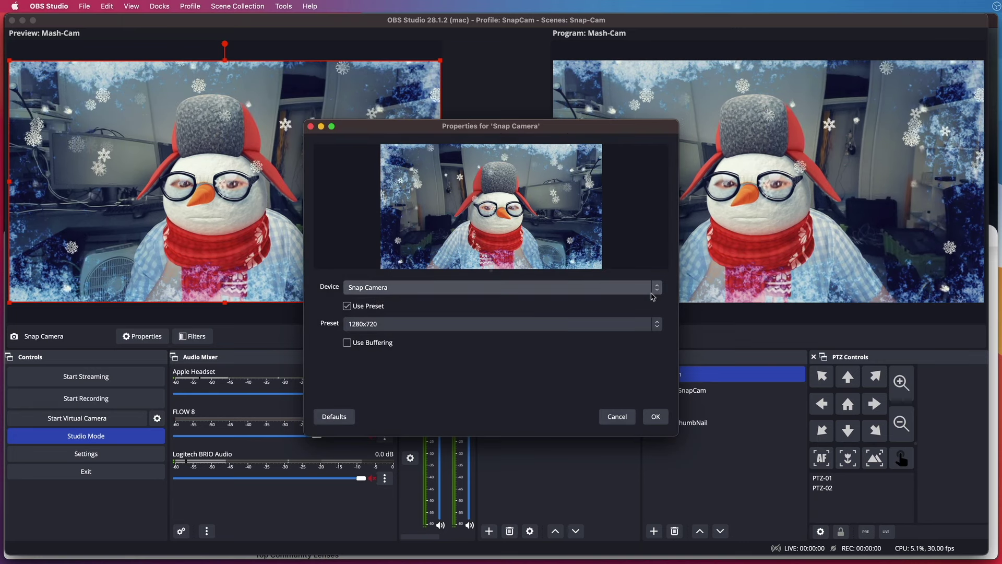
pyautogui.click(617, 417)
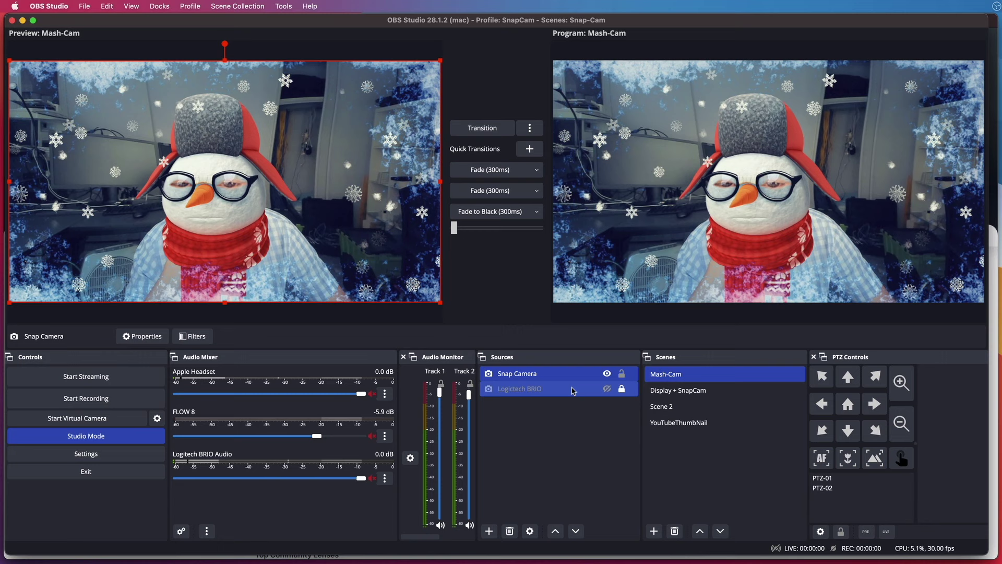
# - Toggle the Snap Camera source once more and show About OBS Studio, version 28.1.2
pyautogui.click(607, 374)
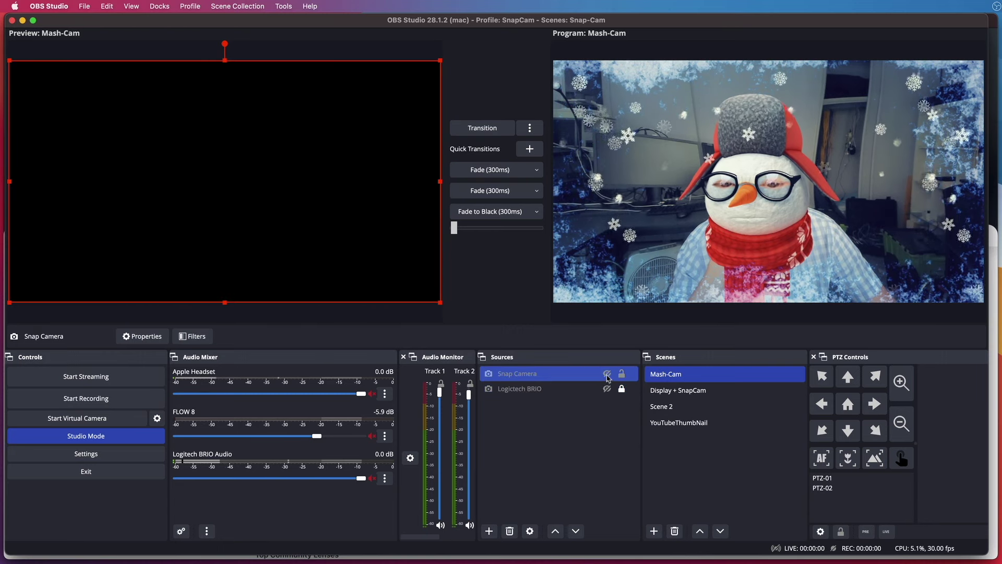
pyautogui.click(607, 374)
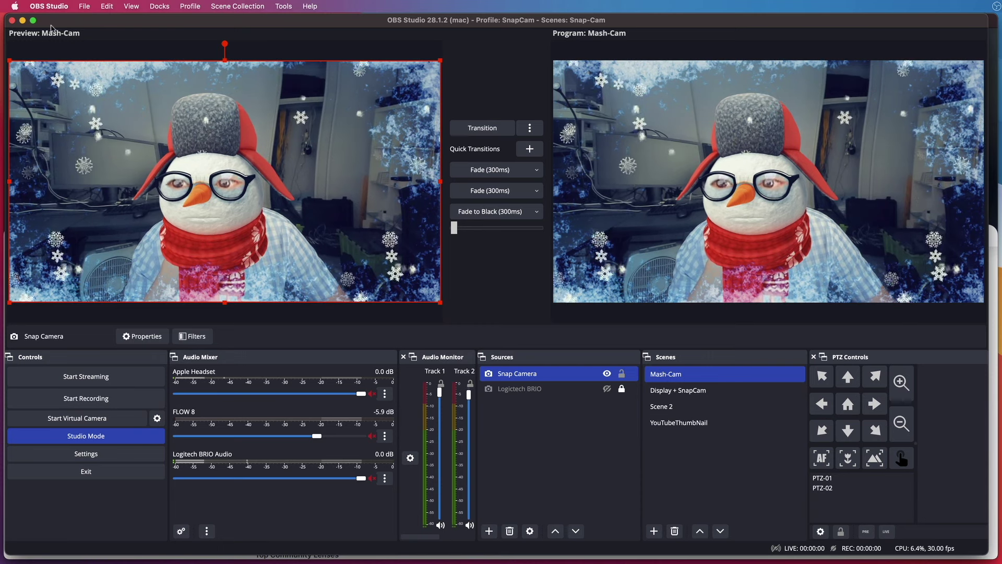
pyautogui.click(49, 7)
pyautogui.click(53, 17)
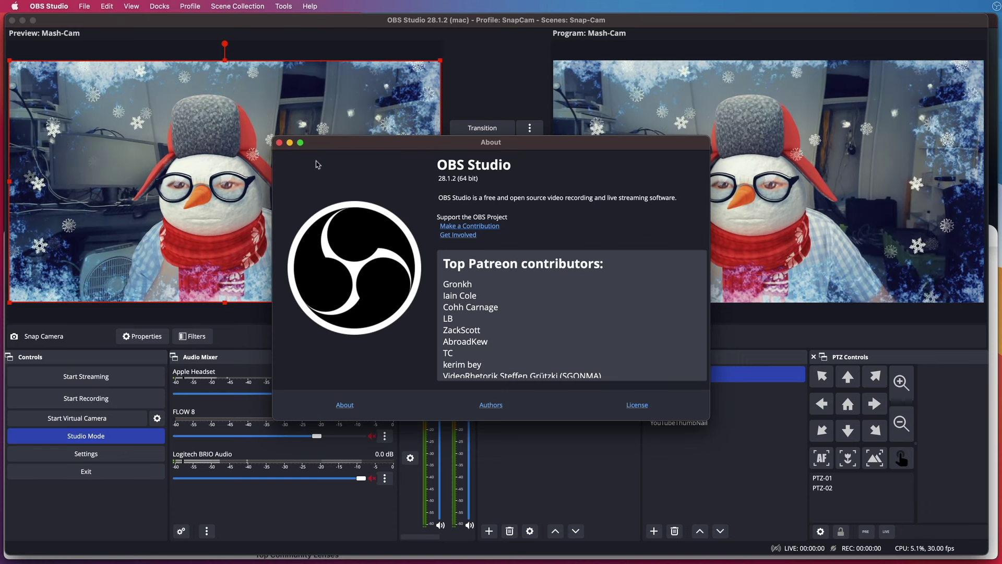
# - Close the OBS About window, check macOS Big Sur 11.7.3 in About This Mac, then close it
pyautogui.click(280, 143)
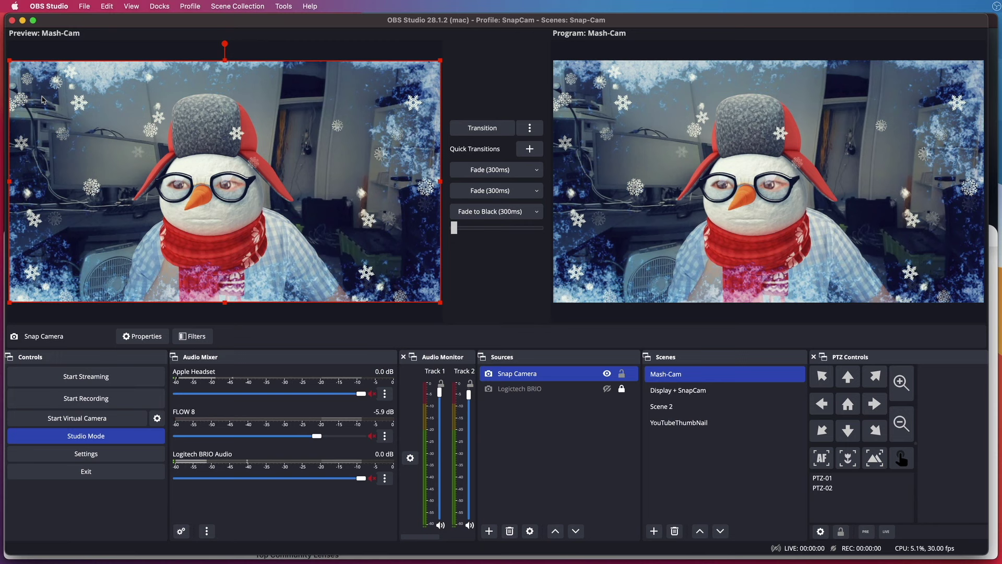
pyautogui.click(15, 7)
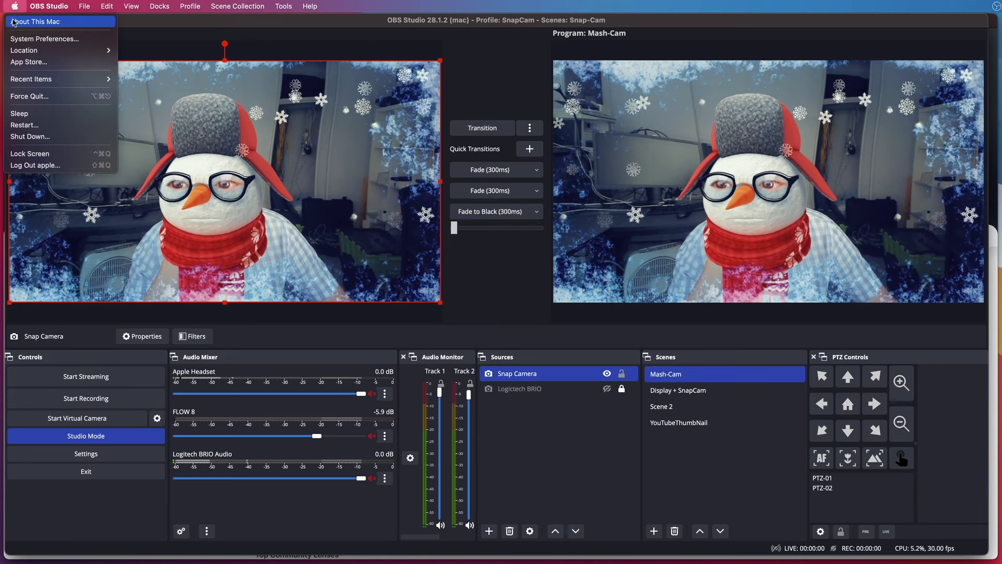
pyautogui.click(26, 21)
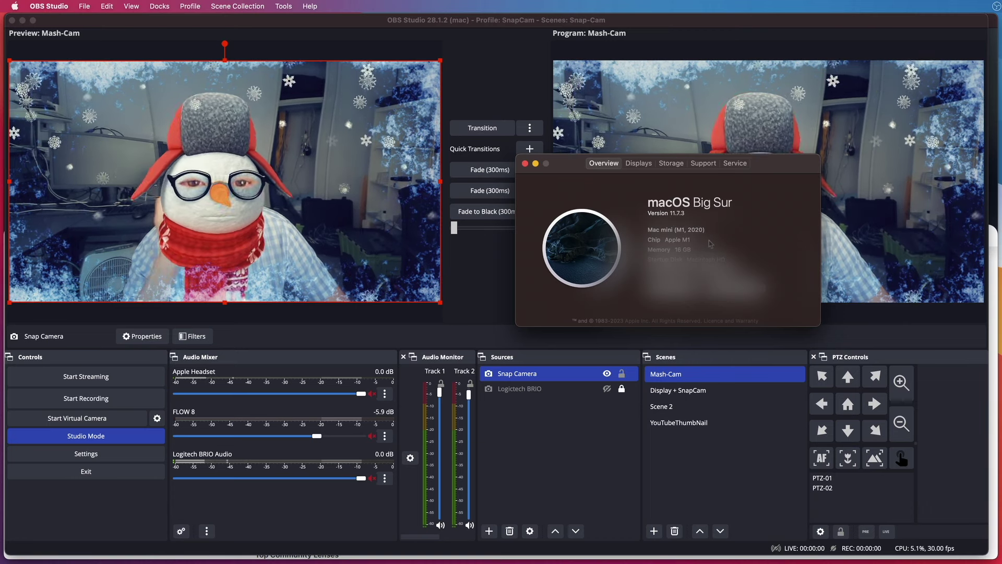
pyautogui.click(525, 164)
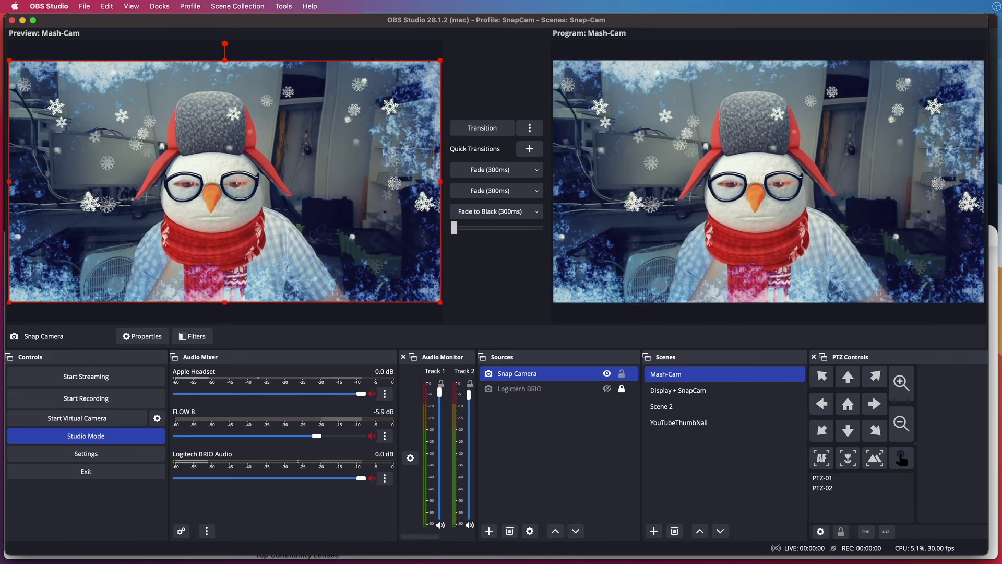
pyautogui.press('super+Tab')
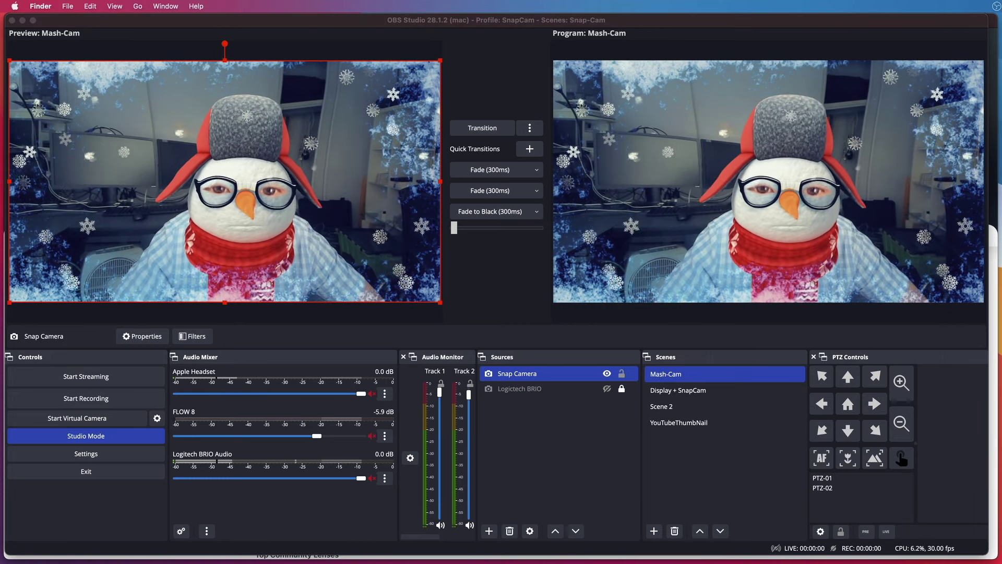